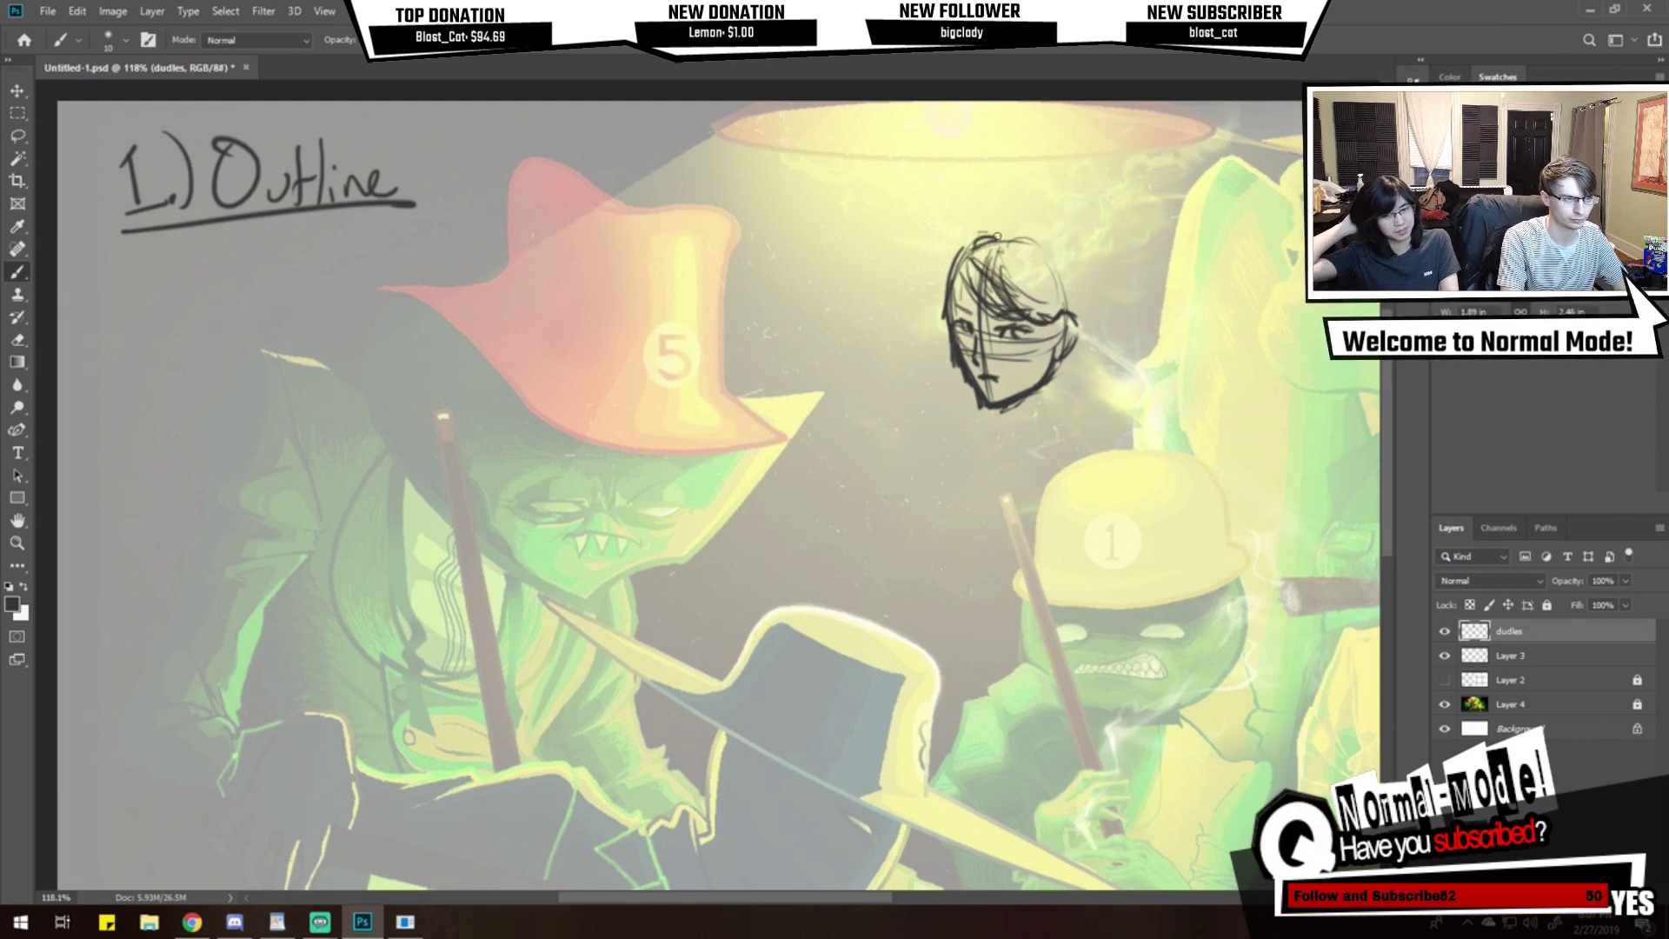
# - Sketch side hair strands and a neck beneath the small head drawing
pyautogui.moveTo(1048, 326)
pyautogui.mouseDown()
pyautogui.moveTo(1045, 450)
pyautogui.moveTo(1043, 419)
pyautogui.mouseUp()
pyautogui.moveTo(961, 275); pyautogui.dragTo(953, 332)
pyautogui.moveTo(965, 237)
pyautogui.mouseDown()
pyautogui.moveTo(929, 382)
pyautogui.moveTo(945, 415)
pyautogui.mouseUp()
pyautogui.moveTo(937, 335); pyautogui.dragTo(953, 456)
pyautogui.moveTo(955, 383); pyautogui.dragTo(951, 477)
pyautogui.moveTo(997, 409)
pyautogui.mouseDown()
pyautogui.moveTo(996, 445)
pyautogui.moveTo(1026, 436)
pyautogui.mouseUp()
pyautogui.moveTo(952, 329); pyautogui.dragTo(958, 457)
pyautogui.moveTo(948, 382); pyautogui.dragTo(955, 474)
pyautogui.moveTo(998, 419); pyautogui.dragTo(971, 454)
# - Sketch the collar and upper shoulder lines below the small head
pyautogui.moveTo(1062, 364)
pyautogui.mouseDown()
pyautogui.moveTo(1062, 421)
pyautogui.moveTo(1109, 423)
pyautogui.mouseUp()
pyautogui.moveTo(1000, 428)
pyautogui.mouseDown()
pyautogui.moveTo(976, 450)
pyautogui.moveTo(1101, 436)
pyautogui.mouseUp()
pyautogui.moveTo(1004, 465)
pyautogui.mouseDown()
pyautogui.moveTo(982, 429)
pyautogui.moveTo(1017, 496)
pyautogui.moveTo(1074, 453)
pyautogui.moveTo(1066, 413)
pyautogui.moveTo(1099, 406)
pyautogui.moveTo(1104, 450)
pyautogui.moveTo(1039, 523)
pyautogui.mouseUp()
pyautogui.moveTo(962, 450)
pyautogui.mouseDown()
pyautogui.moveTo(1034, 541)
pyautogui.moveTo(1082, 498)
pyautogui.mouseUp()
pyautogui.moveTo(1102, 421); pyautogui.dragTo(1163, 452)
# - Rough in the shoulders, torso and both upper arms of the small figure with loose strokes
pyautogui.moveTo(980, 439); pyautogui.dragTo(938, 474)
pyautogui.moveTo(943, 448)
pyautogui.mouseDown()
pyautogui.moveTo(963, 484)
pyautogui.moveTo(960, 545)
pyautogui.moveTo(1017, 548)
pyautogui.mouseUp()
pyautogui.moveTo(965, 498)
pyautogui.mouseDown()
pyautogui.moveTo(1002, 596)
pyautogui.moveTo(987, 643)
pyautogui.mouseUp()
pyautogui.moveTo(1161, 452); pyautogui.dragTo(1136, 580)
pyautogui.moveTo(1149, 506)
pyautogui.mouseDown()
pyautogui.moveTo(1119, 577)
pyautogui.moveTo(1144, 573)
pyautogui.moveTo(1148, 619)
pyautogui.mouseUp()
pyautogui.moveTo(1141, 452); pyautogui.dragTo(1192, 480)
pyautogui.moveTo(1163, 445); pyautogui.dragTo(1213, 567)
pyautogui.moveTo(1184, 485)
pyautogui.mouseDown()
pyautogui.moveTo(1220, 574)
pyautogui.moveTo(1153, 582)
pyautogui.moveTo(1161, 537)
pyautogui.mouseUp()
pyautogui.moveTo(954, 474); pyautogui.dragTo(943, 540)
pyautogui.moveTo(951, 478)
pyautogui.mouseDown()
pyautogui.moveTo(930, 567)
pyautogui.moveTo(978, 555)
pyautogui.mouseUp()
pyautogui.moveTo(944, 567); pyautogui.dragTo(991, 556)
pyautogui.moveTo(960, 471); pyautogui.dragTo(952, 508)
# - Erase the small head and body sketch to clear space for a larger head
pyautogui.press('e')
pyautogui.moveTo(1078, 366)
pyautogui.mouseDown()
pyautogui.moveTo(976, 253)
pyautogui.moveTo(947, 382)
pyautogui.moveTo(947, 557)
pyautogui.mouseUp()
pyautogui.moveTo(1173, 338); pyautogui.dragTo(1118, 622)
# - Sketch a large loose circle as the cranium of a new head where the erased figure stood
pyautogui.moveTo(902, 394); pyautogui.dragTo(1003, 363)
pyautogui.moveTo(958, 282)
pyautogui.mouseDown()
pyautogui.moveTo(899, 395)
pyautogui.moveTo(981, 505)
pyautogui.mouseUp()
pyautogui.moveTo(918, 388)
pyautogui.mouseDown()
pyautogui.moveTo(971, 475)
pyautogui.moveTo(1087, 493)
pyautogui.moveTo(1127, 355)
pyautogui.mouseUp()
pyautogui.moveTo(925, 332)
pyautogui.mouseDown()
pyautogui.moveTo(1051, 270)
pyautogui.moveTo(1116, 387)
pyautogui.mouseUp()
# - Handwrite "Act 1", a bulleted "Chapter 1" and a dashed list starting with "Events" under the Outline heading
pyautogui.moveTo(118, 310); pyautogui.dragTo(144, 311)
pyautogui.moveTo(122, 291); pyautogui.dragTo(166, 304)
pyautogui.moveTo(170, 259)
pyautogui.mouseDown()
pyautogui.moveTo(172, 299)
pyautogui.moveTo(187, 272)
pyautogui.moveTo(215, 303)
pyautogui.mouseUp()
pyautogui.moveTo(169, 341)
pyautogui.mouseDown()
pyautogui.moveTo(274, 349)
pyautogui.moveTo(333, 324)
pyautogui.mouseUp()
pyautogui.moveTo(358, 299); pyautogui.dragTo(355, 337)
pyautogui.moveTo(281, 388)
pyautogui.mouseDown()
pyautogui.moveTo(277, 402)
pyautogui.moveTo(363, 385)
pyautogui.mouseUp()
# - Draw the sides of the face and a tapered jaw and chin below the cranium circle
pyautogui.moveTo(1130, 303)
pyautogui.mouseDown()
pyautogui.moveTo(1134, 430)
pyautogui.moveTo(1082, 497)
pyautogui.mouseUp()
pyautogui.moveTo(917, 381)
pyautogui.mouseDown()
pyautogui.moveTo(921, 494)
pyautogui.moveTo(943, 520)
pyautogui.mouseUp()
pyautogui.moveTo(1141, 374); pyautogui.dragTo(1134, 520)
pyautogui.moveTo(937, 513); pyautogui.dragTo(1013, 593)
pyautogui.moveTo(1146, 483); pyautogui.dragTo(1052, 596)
pyautogui.moveTo(959, 513); pyautogui.dragTo(986, 548)
pyautogui.moveTo(929, 466); pyautogui.dragTo(1000, 587)
pyautogui.moveTo(940, 526)
pyautogui.mouseDown()
pyautogui.moveTo(1052, 600)
pyautogui.moveTo(1086, 594)
pyautogui.mouseUp()
pyautogui.moveTo(1109, 571); pyautogui.dragTo(1053, 596)
pyautogui.moveTo(946, 502)
pyautogui.mouseDown()
pyautogui.moveTo(1008, 595)
pyautogui.moveTo(1061, 602)
pyautogui.mouseUp()
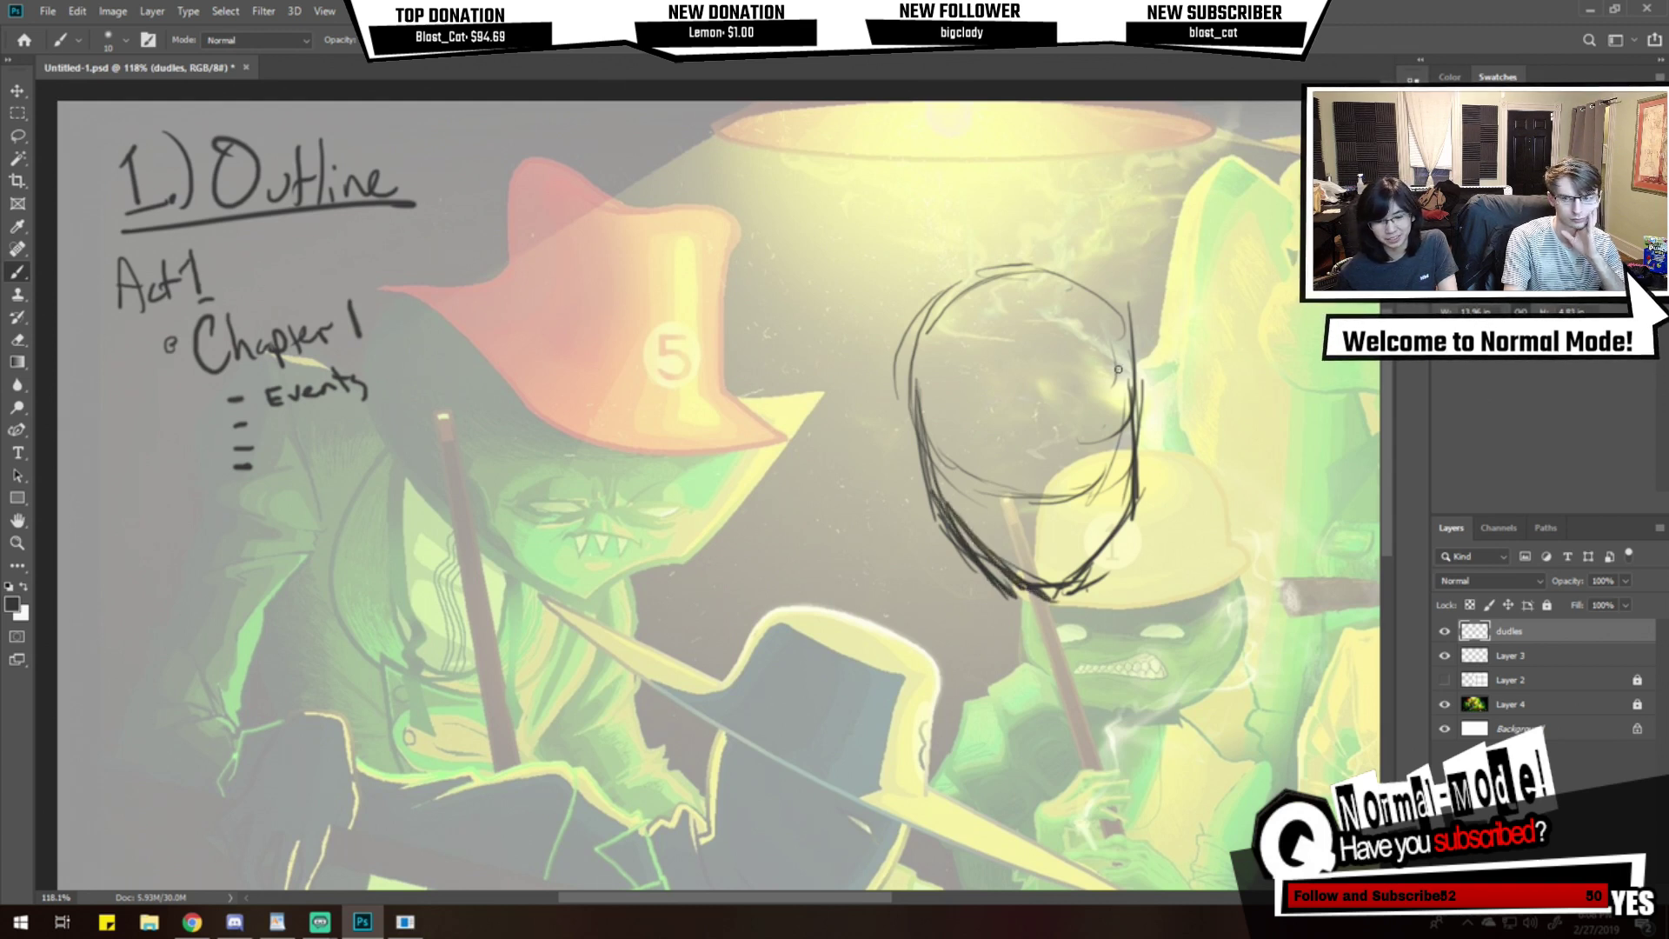
# - Refine the jaw edge and add a vertical centre guide and a horizontal eye line to the face
pyautogui.moveTo(1139, 469); pyautogui.dragTo(1087, 579)
pyautogui.moveTo(1008, 309); pyautogui.dragTo(1043, 511)
pyautogui.moveTo(1024, 265); pyautogui.dragTo(1054, 583)
pyautogui.moveTo(920, 445)
pyautogui.mouseDown()
pyautogui.moveTo(1076, 447)
pyautogui.moveTo(1048, 478)
pyautogui.moveTo(1132, 439)
pyautogui.mouseUp()
# - Sketch narrow eyes with angry slanted brows, a small nose and a short mouth on the face
pyautogui.moveTo(1009, 460)
pyautogui.mouseDown()
pyautogui.moveTo(956, 445)
pyautogui.moveTo(978, 466)
pyautogui.moveTo(1126, 439)
pyautogui.mouseUp()
pyautogui.moveTo(947, 415)
pyautogui.mouseDown()
pyautogui.moveTo(1004, 436)
pyautogui.moveTo(1118, 417)
pyautogui.mouseUp()
pyautogui.moveTo(956, 396)
pyautogui.mouseDown()
pyautogui.moveTo(1013, 447)
pyautogui.moveTo(987, 445)
pyautogui.moveTo(1026, 459)
pyautogui.moveTo(1124, 412)
pyautogui.mouseUp()
pyautogui.moveTo(1033, 524); pyautogui.dragTo(1047, 531)
pyautogui.moveTo(1036, 561); pyautogui.dragTo(1068, 554)
# - Draw long bangs sweeping from the forehead diagonally across the face between the eyes
pyautogui.moveTo(1090, 342); pyautogui.dragTo(1062, 405)
pyautogui.moveTo(1083, 298); pyautogui.dragTo(1043, 436)
pyautogui.moveTo(1078, 349); pyautogui.dragTo(1036, 473)
pyautogui.moveTo(1061, 402); pyautogui.dragTo(1019, 532)
pyautogui.moveTo(1046, 433); pyautogui.dragTo(1014, 563)
pyautogui.moveTo(1053, 388); pyautogui.dragTo(1024, 485)
pyautogui.moveTo(1070, 357); pyautogui.dragTo(1045, 434)
pyautogui.moveTo(1058, 366)
pyautogui.mouseDown()
pyautogui.moveTo(1036, 406)
pyautogui.moveTo(966, 405)
pyautogui.mouseUp()
pyautogui.moveTo(1034, 378)
pyautogui.mouseDown()
pyautogui.moveTo(943, 451)
pyautogui.moveTo(965, 591)
pyautogui.mouseUp()
# - Draw long hair strands along both sides of the face, extending those on the right past the chin
pyautogui.moveTo(962, 464); pyautogui.dragTo(986, 657)
pyautogui.moveTo(944, 483); pyautogui.dragTo(949, 565)
pyautogui.moveTo(1087, 355); pyautogui.dragTo(1091, 425)
pyautogui.moveTo(1122, 334)
pyautogui.mouseDown()
pyautogui.moveTo(1100, 415)
pyautogui.moveTo(1129, 498)
pyautogui.moveTo(1134, 636)
pyautogui.mouseUp()
pyautogui.moveTo(1130, 488); pyautogui.dragTo(1156, 689)
pyautogui.moveTo(1133, 517)
pyautogui.mouseDown()
pyautogui.moveTo(1173, 730)
pyautogui.moveTo(1149, 652)
pyautogui.mouseUp()
pyautogui.moveTo(1149, 426); pyautogui.dragTo(1170, 714)
pyautogui.moveTo(1138, 396); pyautogui.dragTo(1135, 600)
# - Add long tapering hair strands on the left side of the head, reaching well below the jaw
pyautogui.moveTo(908, 428); pyautogui.dragTo(913, 535)
pyautogui.moveTo(921, 474); pyautogui.dragTo(943, 673)
pyautogui.moveTo(930, 508); pyautogui.dragTo(961, 721)
pyautogui.moveTo(939, 569); pyautogui.dragTo(1000, 799)
# - Darken the jawline and chin and reinforce the right edge of the face
pyautogui.moveTo(1007, 578)
pyautogui.mouseDown()
pyautogui.moveTo(1087, 600)
pyautogui.moveTo(1121, 530)
pyautogui.moveTo(1106, 548)
pyautogui.moveTo(1136, 568)
pyautogui.mouseUp()
pyautogui.rightClick(1110, 233)
pyautogui.click(1122, 505)
pyautogui.moveTo(1134, 495)
pyautogui.mouseDown()
pyautogui.moveTo(1134, 608)
pyautogui.moveTo(1128, 439)
pyautogui.moveTo(1137, 609)
pyautogui.mouseUp()
pyautogui.moveTo(1124, 442); pyautogui.dragTo(1124, 574)
pyautogui.moveTo(961, 543)
pyautogui.mouseDown()
pyautogui.moveTo(971, 579)
pyautogui.moveTo(1033, 610)
pyautogui.moveTo(1122, 561)
pyautogui.mouseUp()
pyautogui.moveTo(1014, 586)
pyautogui.mouseDown()
pyautogui.moveTo(1042, 606)
pyautogui.moveTo(1116, 568)
pyautogui.mouseUp()
pyautogui.moveTo(1055, 619); pyautogui.dragTo(1130, 549)
# - Draw the outer hair silhouette from the crown down both sides of the head
pyautogui.moveTo(1065, 254)
pyautogui.mouseDown()
pyautogui.moveTo(934, 304)
pyautogui.moveTo(856, 383)
pyautogui.moveTo(890, 330)
pyautogui.moveTo(878, 307)
pyautogui.mouseUp()
pyautogui.moveTo(896, 365); pyautogui.dragTo(900, 591)
pyautogui.moveTo(887, 409); pyautogui.dragTo(889, 639)
pyautogui.moveTo(883, 334); pyautogui.dragTo(896, 613)
pyautogui.moveTo(1124, 285)
pyautogui.mouseDown()
pyautogui.moveTo(1171, 339)
pyautogui.moveTo(1174, 467)
pyautogui.moveTo(1198, 545)
pyautogui.mouseUp()
pyautogui.moveTo(1155, 439); pyautogui.dragTo(1168, 632)
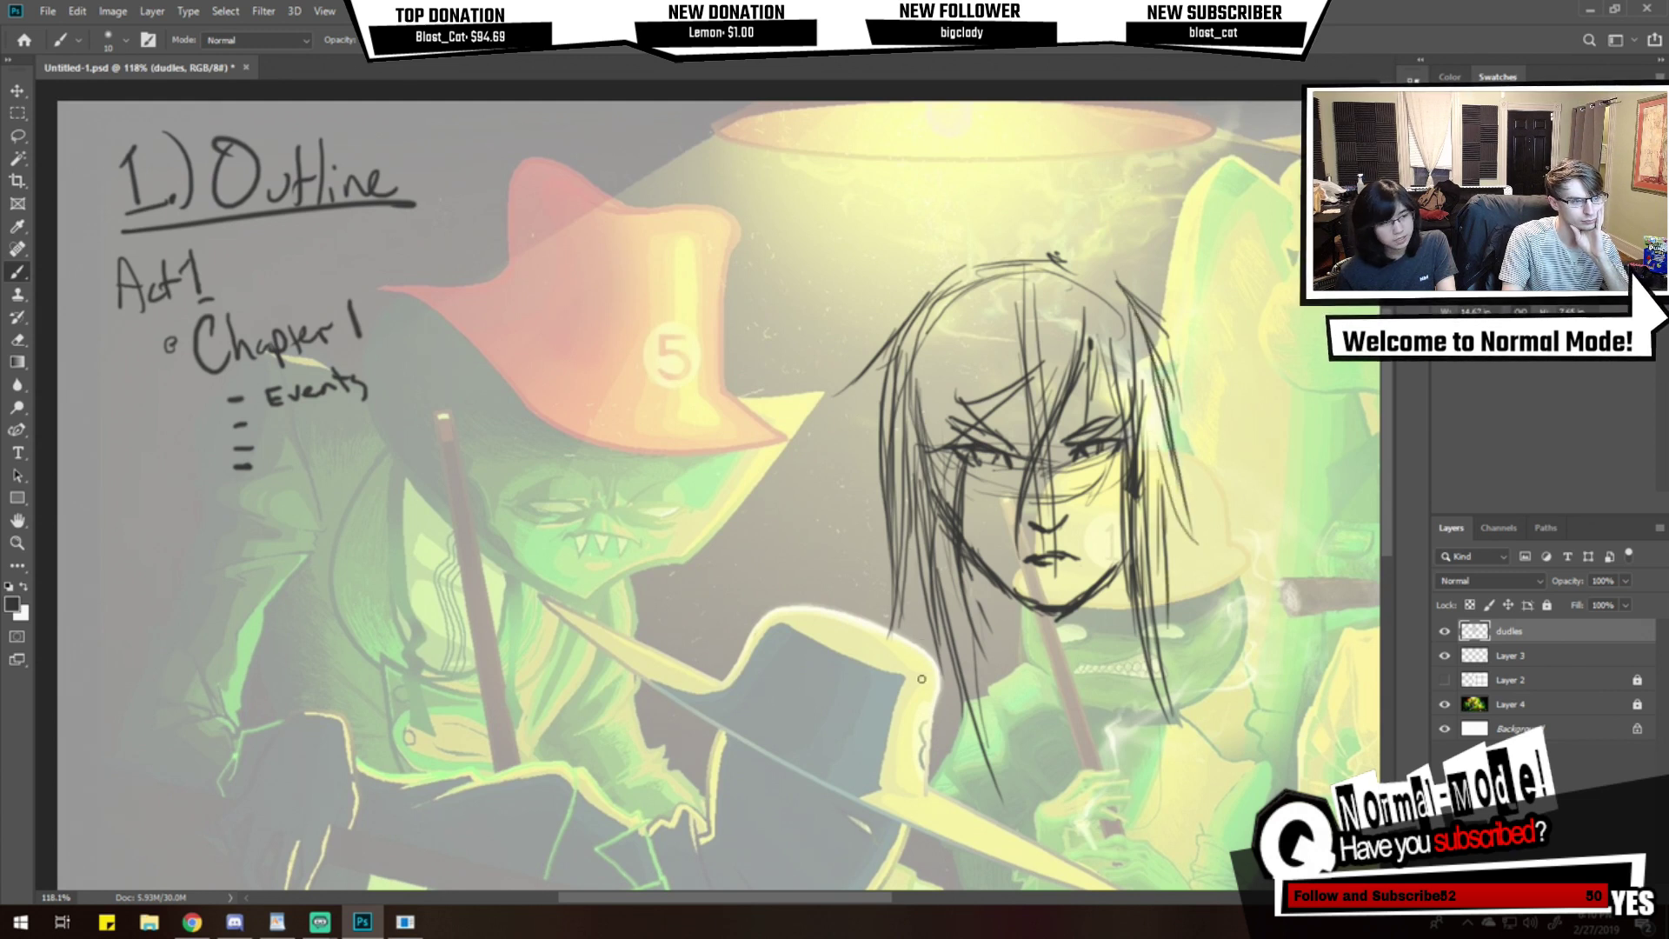
# - Extend the long hair on the left side of the face with dense strands reaching far below the chin
pyautogui.moveTo(899, 521)
pyautogui.mouseDown()
pyautogui.moveTo(913, 694)
pyautogui.moveTo(961, 782)
pyautogui.mouseUp()
pyautogui.moveTo(939, 648); pyautogui.dragTo(983, 865)
pyautogui.moveTo(948, 609); pyautogui.dragTo(971, 787)
pyautogui.moveTo(960, 574); pyautogui.dragTo(965, 762)
pyautogui.moveTo(967, 542); pyautogui.dragTo(981, 647)
pyautogui.moveTo(962, 493); pyautogui.dragTo(965, 538)
pyautogui.moveTo(965, 563); pyautogui.dragTo(1022, 775)
pyautogui.moveTo(978, 594); pyautogui.dragTo(1010, 827)
pyautogui.moveTo(969, 637); pyautogui.dragTo(1004, 837)
pyautogui.moveTo(978, 580)
pyautogui.mouseDown()
pyautogui.moveTo(993, 665)
pyautogui.moveTo(1019, 652)
pyautogui.moveTo(1012, 693)
pyautogui.mouseUp()
pyautogui.moveTo(991, 613); pyautogui.dragTo(1016, 685)
# - Reinforce the jaw's right edge and the outer hair from crown to left side, and reduce the brush size
pyautogui.moveTo(1128, 658); pyautogui.dragTo(1118, 674)
pyautogui.moveTo(1129, 539); pyautogui.dragTo(1088, 609)
pyautogui.moveTo(1043, 267)
pyautogui.mouseDown()
pyautogui.moveTo(861, 374)
pyautogui.moveTo(1087, 296)
pyautogui.moveTo(1099, 445)
pyautogui.moveTo(1248, 458)
pyautogui.moveTo(1270, 673)
pyautogui.moveTo(924, 790)
pyautogui.moveTo(876, 656)
pyautogui.moveTo(849, 365)
pyautogui.moveTo(876, 472)
pyautogui.mouseUp()
pyautogui.press('[')
pyautogui.press('[')
pyautogui.press('[')
pyautogui.press('[')
# - Cut the handwritten outline notes onto their own layer and place them back in the upper-left corner of the canvas
pyautogui.click(17, 113)
pyautogui.moveTo(509, 585); pyautogui.dragTo(75, 186)
pyautogui.hotkey('ctrl', 'x')
pyautogui.hotkey('ctrl', 'v')
pyautogui.press('v')
pyautogui.click(17, 113)
pyautogui.moveTo(555, 369); pyautogui.dragTo(987, 664)
pyautogui.press('v')
pyautogui.moveTo(686, 485); pyautogui.dragTo(200, 350)
pyautogui.hotkey('ctrl', 'd')
# - Rename the layer holding the handwritten notes as "1. Outline"
pyautogui.click(1535, 642)
pyautogui.doubleClick(1526, 665)
pyautogui.write('1. Outli')
pyautogui.press('Return')
# - On the dudles layer, brush in the eyes, brow, nose and mouth of a new short-haired face in three-quarter view
pyautogui.click(1515, 633)
pyautogui.click(17, 272)
pyautogui.moveTo(915, 450)
pyautogui.mouseDown()
pyautogui.moveTo(999, 436)
pyautogui.moveTo(958, 461)
pyautogui.mouseUp()
pyautogui.moveTo(866, 463); pyautogui.dragTo(825, 448)
pyautogui.moveTo(906, 432)
pyautogui.mouseDown()
pyautogui.moveTo(1004, 402)
pyautogui.moveTo(956, 410)
pyautogui.mouseUp()
pyautogui.moveTo(798, 429)
pyautogui.mouseDown()
pyautogui.moveTo(863, 412)
pyautogui.moveTo(901, 445)
pyautogui.moveTo(872, 502)
pyautogui.mouseUp()
pyautogui.moveTo(876, 441)
pyautogui.mouseDown()
pyautogui.moveTo(873, 532)
pyautogui.moveTo(927, 534)
pyautogui.mouseUp()
pyautogui.moveTo(897, 581)
pyautogui.mouseDown()
pyautogui.moveTo(962, 588)
pyautogui.moveTo(918, 608)
pyautogui.mouseUp()
pyautogui.moveTo(832, 428)
pyautogui.mouseDown()
pyautogui.moveTo(860, 415)
pyautogui.moveTo(846, 434)
pyautogui.mouseUp()
# - Outline the new face from forehead down the cheek, around chin and jaw, and sketch the ear
pyautogui.moveTo(808, 329)
pyautogui.mouseDown()
pyautogui.moveTo(794, 436)
pyautogui.moveTo(847, 599)
pyautogui.moveTo(880, 642)
pyautogui.mouseUp()
pyautogui.moveTo(845, 558); pyautogui.dragTo(908, 677)
pyautogui.moveTo(878, 619)
pyautogui.mouseDown()
pyautogui.moveTo(903, 666)
pyautogui.moveTo(943, 669)
pyautogui.mouseUp()
pyautogui.press('e')
pyautogui.moveTo(809, 487)
pyautogui.mouseDown()
pyautogui.moveTo(831, 599)
pyautogui.moveTo(965, 711)
pyautogui.mouseUp()
pyautogui.moveTo(805, 416)
pyautogui.mouseDown()
pyautogui.moveTo(849, 580)
pyautogui.moveTo(904, 646)
pyautogui.moveTo(908, 682)
pyautogui.moveTo(1030, 631)
pyautogui.mouseUp()
pyautogui.moveTo(939, 658)
pyautogui.mouseDown()
pyautogui.moveTo(989, 653)
pyautogui.moveTo(955, 652)
pyautogui.moveTo(1076, 601)
pyautogui.moveTo(1097, 506)
pyautogui.moveTo(1072, 579)
pyautogui.mouseUp()
pyautogui.moveTo(1083, 384)
pyautogui.mouseDown()
pyautogui.moveTo(1146, 406)
pyautogui.moveTo(1092, 502)
pyautogui.moveTo(1092, 408)
pyautogui.moveTo(1100, 469)
pyautogui.mouseUp()
pyautogui.moveTo(808, 335)
pyautogui.mouseDown()
pyautogui.moveTo(837, 280)
pyautogui.moveTo(873, 285)
pyautogui.moveTo(921, 328)
pyautogui.moveTo(1043, 534)
pyautogui.mouseUp()
pyautogui.moveTo(963, 370); pyautogui.dragTo(1048, 513)
pyautogui.moveTo(1065, 429); pyautogui.dragTo(1019, 537)
pyautogui.moveTo(1071, 383)
pyautogui.mouseDown()
pyautogui.moveTo(1056, 557)
pyautogui.moveTo(1056, 526)
pyautogui.mouseUp()
pyautogui.hotkey('ctrl', 'z')
pyautogui.hotkey('ctrl', 'z')
pyautogui.hotkey('ctrl', 'z')
pyautogui.hotkey('ctrl', 'z')
pyautogui.hotkey('ctrl', 'z')
pyautogui.hotkey('ctrl', 'z')
pyautogui.hotkey('ctrl', 'z')
pyautogui.hotkey('ctrl', 'z')
pyautogui.hotkey('ctrl', 'z')
# - Strengthen both eyebrows and sketch the hairline across the forehead
pyautogui.moveTo(904, 425); pyautogui.dragTo(984, 399)
pyautogui.moveTo(861, 414)
pyautogui.mouseDown()
pyautogui.moveTo(821, 397)
pyautogui.moveTo(813, 428)
pyautogui.mouseUp()
pyautogui.moveTo(800, 340)
pyautogui.mouseDown()
pyautogui.moveTo(755, 287)
pyautogui.moveTo(791, 334)
pyautogui.moveTo(824, 208)
pyautogui.moveTo(837, 259)
pyautogui.moveTo(965, 296)
pyautogui.mouseUp()
pyautogui.moveTo(970, 315); pyautogui.dragTo(989, 295)
pyautogui.moveTo(817, 322); pyautogui.dragTo(852, 295)
pyautogui.moveTo(866, 294); pyautogui.dragTo(872, 348)
# - Undo the recent strokes and darken the eyebrow on the left side of the face
pyautogui.hotkey('ctrl', 'z')
pyautogui.hotkey('ctrl', 'z')
pyautogui.hotkey('ctrl', 'z')
pyautogui.hotkey('ctrl', 'z')
pyautogui.hotkey('ctrl', 'z')
pyautogui.hotkey('ctrl', 'z')
pyautogui.hotkey('ctrl', 'z')
pyautogui.hotkey('ctrl', 'z')
pyautogui.hotkey('ctrl', 'z')
pyautogui.moveTo(822, 424)
pyautogui.mouseDown()
pyautogui.moveTo(856, 402)
pyautogui.moveTo(868, 418)
pyautogui.mouseUp()
pyautogui.moveTo(816, 408); pyautogui.dragTo(827, 428)
# - Redo the series of undone strokes on the face sketch
pyautogui.hotkey('ctrl', 'shift', 'z')
pyautogui.hotkey('ctrl', 'shift', 'z')
pyautogui.hotkey('ctrl', 'shift', 'z')
pyautogui.hotkey('ctrl', 'shift', 'z')
pyautogui.hotkey('ctrl', 'shift', 'z')
pyautogui.hotkey('ctrl', 'shift', 'z')
pyautogui.hotkey('ctrl', 'shift', 'z')
pyautogui.hotkey('ctrl', 'shift', 'z')
pyautogui.hotkey('ctrl', 'shift', 'z')
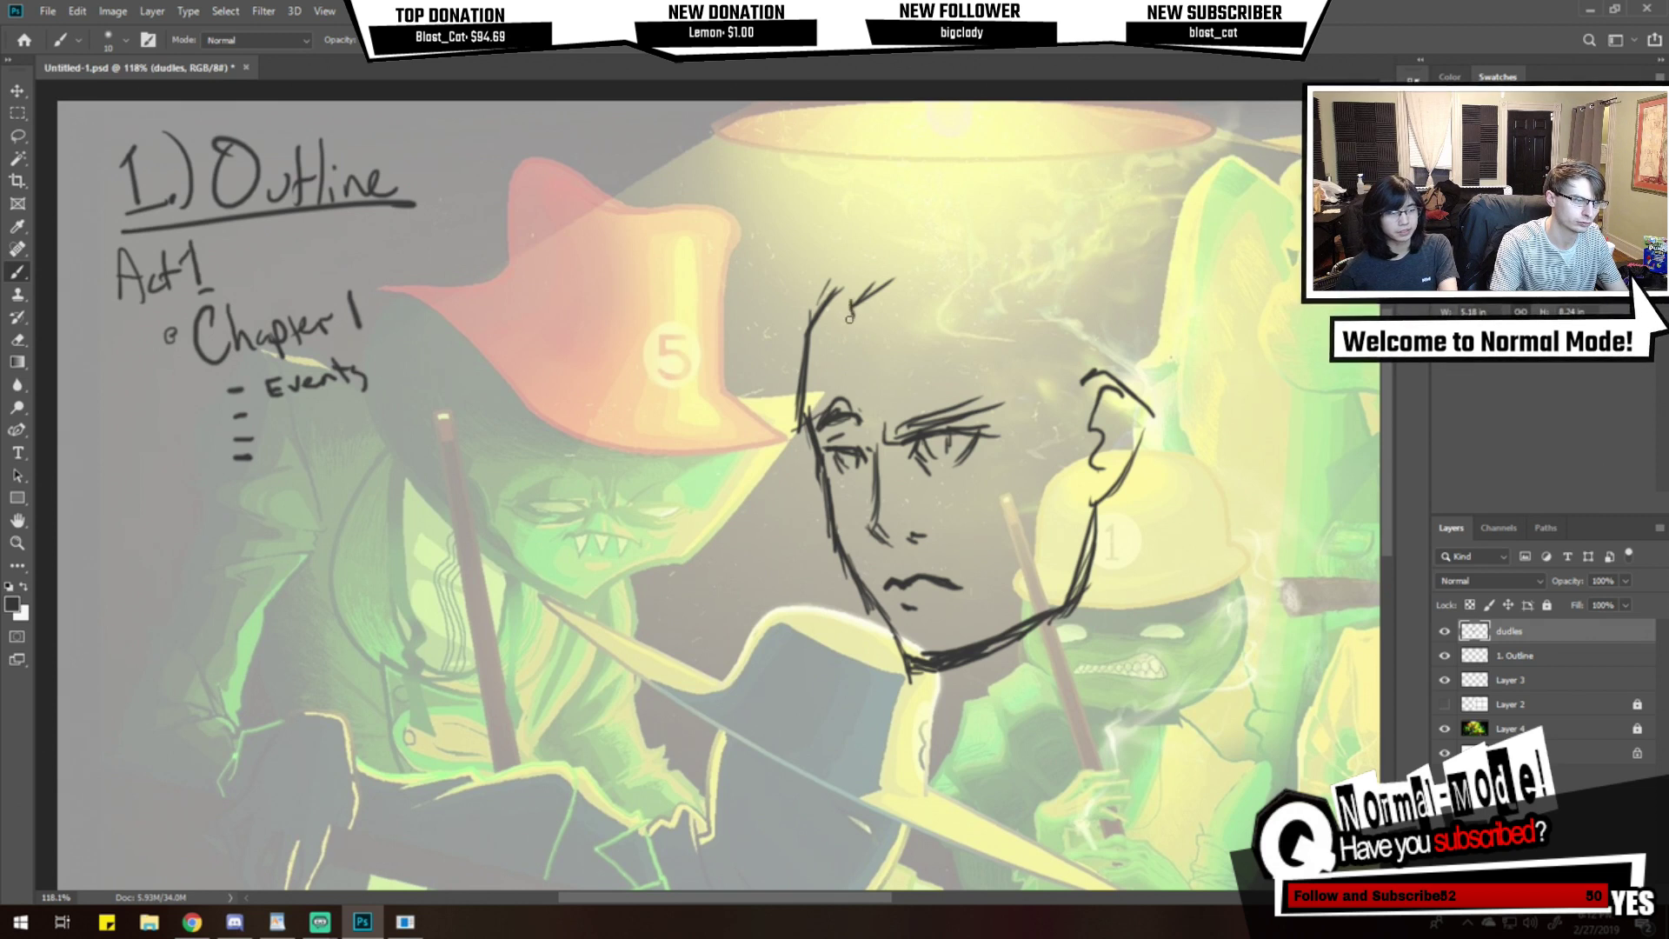
# - Sketch the swept-back hair with loose strokes along the top of the head and jagged tufts down the back
pyautogui.moveTo(1066, 165); pyautogui.dragTo(1215, 156)
pyautogui.moveTo(1080, 191); pyautogui.dragTo(1130, 178)
pyautogui.moveTo(1035, 210); pyautogui.dragTo(1058, 203)
pyautogui.moveTo(1227, 271); pyautogui.dragTo(1198, 383)
pyautogui.moveTo(1200, 375); pyautogui.dragTo(1248, 407)
pyautogui.moveTo(1193, 445)
pyautogui.mouseDown()
pyautogui.moveTo(1202, 487)
pyautogui.moveTo(1149, 546)
pyautogui.mouseUp()
# - Draw glasses with a rectangular lens around the eye and a thick side piece reaching toward the ear
pyautogui.moveTo(895, 501)
pyautogui.mouseDown()
pyautogui.moveTo(1003, 482)
pyautogui.moveTo(1002, 403)
pyautogui.moveTo(1028, 481)
pyautogui.moveTo(1077, 504)
pyautogui.moveTo(1082, 365)
pyautogui.mouseUp()
pyautogui.hotkey('alt', 'Tab')
pyautogui.click(887, 498)
pyautogui.moveTo(1007, 474)
pyautogui.mouseDown()
pyautogui.moveTo(1008, 407)
pyautogui.moveTo(1004, 445)
pyautogui.mouseUp()
pyautogui.moveTo(997, 388)
pyautogui.mouseDown()
pyautogui.moveTo(1007, 483)
pyautogui.moveTo(983, 486)
pyautogui.moveTo(1030, 497)
pyautogui.moveTo(1039, 454)
pyautogui.moveTo(1013, 374)
pyautogui.moveTo(998, 382)
pyautogui.moveTo(1109, 355)
pyautogui.moveTo(1065, 371)
pyautogui.moveTo(1121, 382)
pyautogui.mouseUp()
pyautogui.scroll(1, 1106, 631)
pyautogui.hotkey('alt', 'Tab')
pyautogui.hotkey('alt', 'Tab')
# - Sketch the open collar with lapels and the neck lines below the jaw
pyautogui.moveTo(811, 642)
pyautogui.mouseDown()
pyautogui.moveTo(849, 616)
pyautogui.moveTo(800, 652)
pyautogui.moveTo(826, 687)
pyautogui.moveTo(817, 791)
pyautogui.moveTo(860, 669)
pyautogui.moveTo(923, 782)
pyautogui.moveTo(963, 743)
pyautogui.mouseUp()
pyautogui.moveTo(963, 677)
pyautogui.mouseDown()
pyautogui.moveTo(947, 772)
pyautogui.moveTo(995, 730)
pyautogui.moveTo(1007, 800)
pyautogui.mouseUp()
pyautogui.moveTo(989, 652)
pyautogui.mouseDown()
pyautogui.moveTo(1123, 598)
pyautogui.moveTo(1169, 543)
pyautogui.mouseUp()
pyautogui.moveTo(1160, 548)
pyautogui.mouseDown()
pyautogui.moveTo(1210, 527)
pyautogui.moveTo(1166, 589)
pyautogui.moveTo(1195, 683)
pyautogui.moveTo(1078, 760)
pyautogui.moveTo(998, 847)
pyautogui.mouseUp()
pyautogui.moveTo(1010, 735); pyautogui.dragTo(1006, 847)
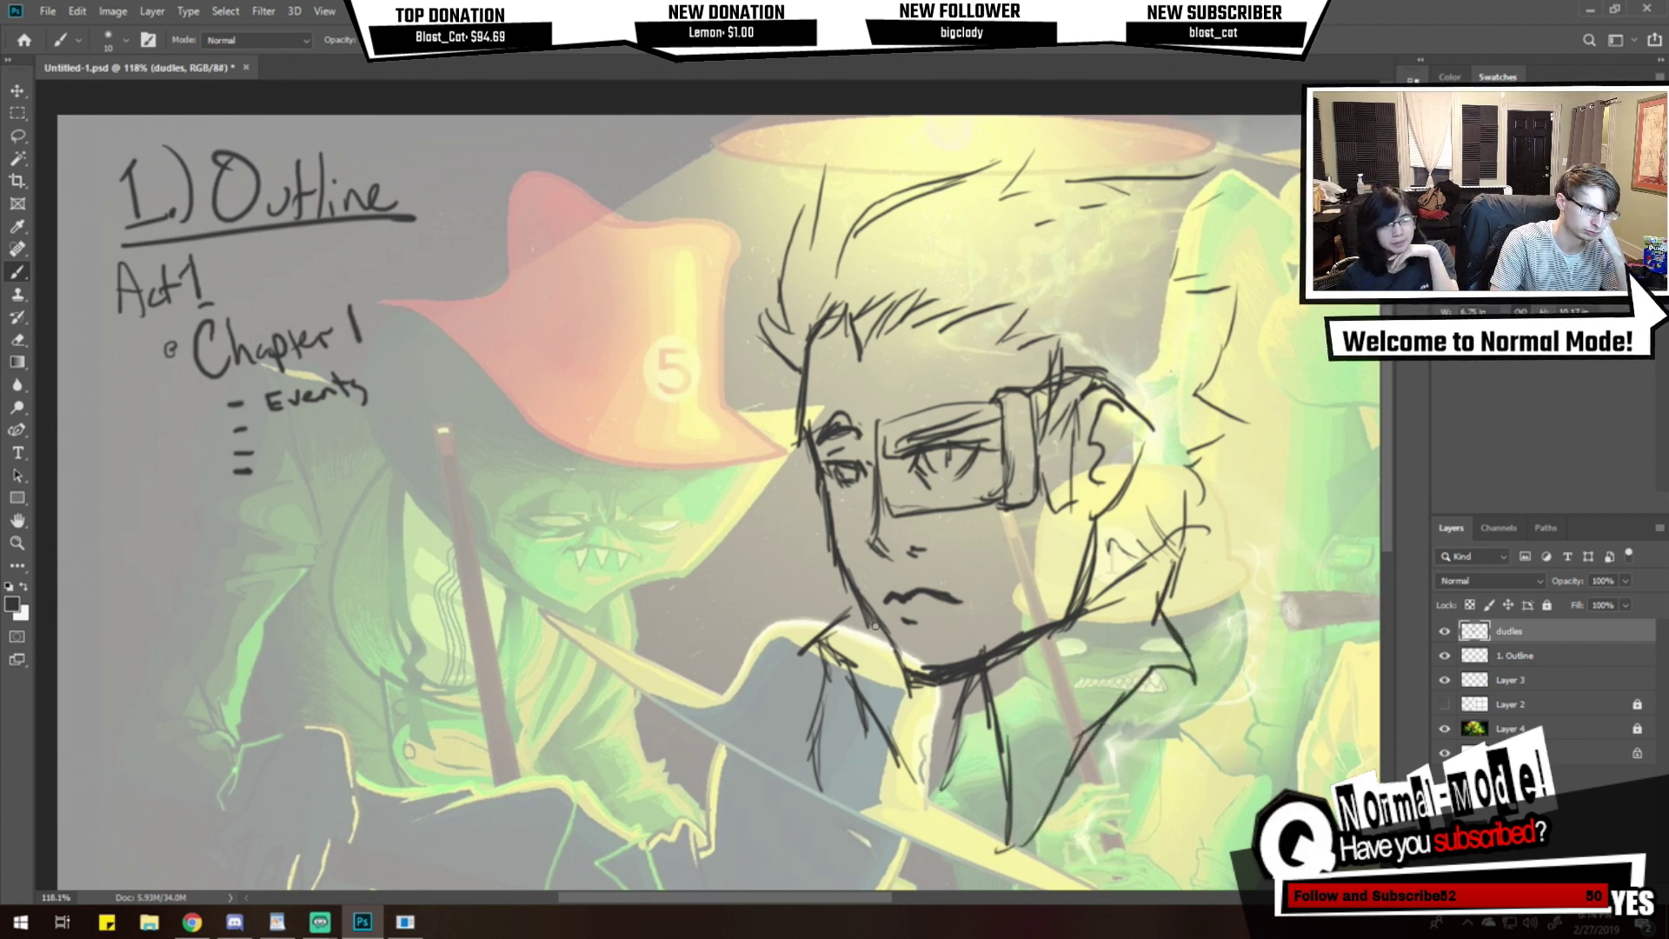
# - Add loose strokes to the jacket, jaw, glasses and hairline of the man's head sketch
pyautogui.moveTo(826, 799)
pyautogui.mouseDown()
pyautogui.moveTo(849, 769)
pyautogui.moveTo(882, 761)
pyautogui.moveTo(913, 785)
pyautogui.moveTo(948, 750)
pyautogui.moveTo(839, 685)
pyautogui.moveTo(813, 573)
pyautogui.moveTo(822, 457)
pyautogui.moveTo(841, 665)
pyautogui.moveTo(801, 699)
pyautogui.mouseUp()
pyautogui.moveTo(801, 757)
pyautogui.mouseDown()
pyautogui.moveTo(796, 660)
pyautogui.moveTo(800, 809)
pyautogui.mouseUp()
pyautogui.moveTo(800, 822); pyautogui.dragTo(790, 681)
pyautogui.moveTo(817, 615)
pyautogui.mouseDown()
pyautogui.moveTo(796, 691)
pyautogui.moveTo(835, 546)
pyautogui.mouseUp()
pyautogui.moveTo(913, 503); pyautogui.dragTo(1051, 397)
pyautogui.moveTo(796, 318); pyautogui.dragTo(815, 327)
pyautogui.moveTo(714, 337); pyautogui.dragTo(731, 334)
pyautogui.moveTo(785, 455); pyautogui.dragTo(805, 445)
pyautogui.moveTo(772, 285)
pyautogui.mouseDown()
pyautogui.moveTo(867, 270)
pyautogui.moveTo(745, 285)
pyautogui.moveTo(769, 375)
pyautogui.moveTo(913, 389)
pyautogui.moveTo(942, 374)
pyautogui.mouseUp()
pyautogui.moveTo(945, 379)
pyautogui.mouseDown()
pyautogui.moveTo(944, 266)
pyautogui.moveTo(1010, 302)
pyautogui.moveTo(977, 365)
pyautogui.mouseUp()
pyautogui.moveTo(979, 278); pyautogui.dragTo(966, 300)
pyautogui.moveTo(807, 694); pyautogui.dragTo(810, 714)
pyautogui.scroll(3, 1387, 403)
pyautogui.moveTo(696, 143)
pyautogui.mouseDown()
pyautogui.moveTo(722, 196)
pyautogui.moveTo(913, 115)
pyautogui.moveTo(949, 163)
pyautogui.mouseUp()
pyautogui.moveTo(1087, 138); pyautogui.dragTo(1037, 251)
pyautogui.moveTo(1101, 297); pyautogui.dragTo(1075, 365)
pyautogui.moveTo(791, 244); pyautogui.dragTo(678, 322)
pyautogui.moveTo(1043, 122); pyautogui.dragTo(600, 178)
pyautogui.moveTo(801, 269)
pyautogui.mouseDown()
pyautogui.moveTo(708, 417)
pyautogui.moveTo(808, 403)
pyautogui.moveTo(577, 429)
pyautogui.moveTo(944, 526)
pyautogui.moveTo(999, 376)
pyautogui.moveTo(869, 739)
pyautogui.moveTo(922, 817)
pyautogui.mouseUp()
pyautogui.moveTo(808, 650)
pyautogui.mouseDown()
pyautogui.moveTo(659, 476)
pyautogui.moveTo(755, 372)
pyautogui.moveTo(808, 452)
pyautogui.moveTo(838, 451)
pyautogui.moveTo(644, 521)
pyautogui.moveTo(637, 498)
pyautogui.moveTo(561, 454)
pyautogui.mouseUp()
pyautogui.moveTo(691, 454)
pyautogui.mouseDown()
pyautogui.moveTo(862, 274)
pyautogui.moveTo(1014, 192)
pyautogui.moveTo(1025, 264)
pyautogui.moveTo(905, 354)
pyautogui.mouseUp()
pyautogui.moveTo(805, 286)
pyautogui.mouseDown()
pyautogui.moveTo(767, 306)
pyautogui.moveTo(772, 337)
pyautogui.mouseUp()
pyautogui.hotkey('ctrl', 'z')
pyautogui.hotkey('ctrl', 'z')
pyautogui.moveTo(827, 223)
pyautogui.mouseDown()
pyautogui.moveTo(811, 291)
pyautogui.moveTo(864, 231)
pyautogui.moveTo(845, 302)
pyautogui.moveTo(854, 278)
pyautogui.moveTo(774, 279)
pyautogui.moveTo(793, 313)
pyautogui.moveTo(855, 309)
pyautogui.moveTo(783, 304)
pyautogui.moveTo(863, 318)
pyautogui.moveTo(813, 327)
pyautogui.moveTo(843, 259)
pyautogui.moveTo(810, 224)
pyautogui.moveTo(863, 223)
pyautogui.moveTo(876, 252)
pyautogui.mouseUp()
pyautogui.hotkey('ctrl', 'z')
pyautogui.moveTo(817, 315); pyautogui.dragTo(832, 406)
pyautogui.moveTo(894, 306)
pyautogui.mouseDown()
pyautogui.moveTo(877, 416)
pyautogui.moveTo(832, 421)
pyautogui.mouseUp()
pyautogui.moveTo(897, 296); pyautogui.dragTo(909, 411)
pyautogui.moveTo(811, 315); pyautogui.dragTo(804, 381)
pyautogui.hotkey('ctrl', 'z')
pyautogui.hotkey('ctrl', 'z')
pyautogui.hotkey('ctrl', 'z')
pyautogui.hotkey('ctrl', 'z')
pyautogui.hotkey('ctrl', 'z')
pyautogui.hotkey('ctrl', 'z')
pyautogui.hotkey('ctrl', 'z')
pyautogui.hotkey('ctrl', 'z')
pyautogui.hotkey('ctrl', 'z')
pyautogui.hotkey('ctrl', 'z')
pyautogui.moveTo(816, 320); pyautogui.dragTo(826, 405)
pyautogui.moveTo(876, 240)
pyautogui.mouseDown()
pyautogui.moveTo(893, 418)
pyautogui.moveTo(823, 441)
pyautogui.moveTo(841, 452)
pyautogui.moveTo(873, 408)
pyautogui.moveTo(876, 446)
pyautogui.moveTo(896, 446)
pyautogui.mouseUp()
pyautogui.moveTo(889, 366)
pyautogui.mouseDown()
pyautogui.moveTo(941, 409)
pyautogui.moveTo(979, 391)
pyautogui.moveTo(910, 383)
pyautogui.moveTo(975, 388)
pyautogui.moveTo(889, 343)
pyautogui.moveTo(878, 233)
pyautogui.mouseUp()
pyautogui.click(815, 259)
pyautogui.moveTo(839, 326)
pyautogui.mouseDown()
pyautogui.moveTo(842, 374)
pyautogui.moveTo(865, 384)
pyautogui.moveTo(839, 374)
pyautogui.moveTo(868, 331)
pyautogui.moveTo(864, 378)
pyautogui.mouseUp()
pyautogui.moveTo(755, 280)
pyautogui.mouseDown()
pyautogui.moveTo(764, 305)
pyautogui.moveTo(882, 309)
pyautogui.mouseUp()
pyautogui.moveTo(805, 271)
pyautogui.mouseDown()
pyautogui.moveTo(741, 277)
pyautogui.moveTo(733, 297)
pyautogui.moveTo(820, 300)
pyautogui.mouseUp()
pyautogui.hotkey('ctrl', 'z')
pyautogui.hotkey('ctrl', 'z')
pyautogui.moveTo(732, 303)
pyautogui.mouseDown()
pyautogui.moveTo(820, 296)
pyautogui.moveTo(758, 310)
pyautogui.moveTo(819, 312)
pyautogui.moveTo(826, 439)
pyautogui.moveTo(808, 452)
pyautogui.moveTo(841, 450)
pyautogui.moveTo(843, 398)
pyautogui.mouseUp()
pyautogui.moveTo(833, 408)
pyautogui.mouseDown()
pyautogui.moveTo(879, 465)
pyautogui.moveTo(898, 454)
pyautogui.moveTo(884, 276)
pyautogui.moveTo(843, 219)
pyautogui.moveTo(872, 217)
pyautogui.moveTo(881, 236)
pyautogui.mouseUp()
pyautogui.hotkey('ctrl', 'z')
pyautogui.hotkey('ctrl', 'z')
pyautogui.hotkey('ctrl', 'z')
pyautogui.hotkey('ctrl', 'z')
pyautogui.hotkey('ctrl', 'z')
pyautogui.hotkey('ctrl', 'z')
pyautogui.hotkey('ctrl', 'z')
pyautogui.hotkey('ctrl', 'z')
pyautogui.hotkey('ctrl', 'z')
pyautogui.hotkey('ctrl', 'z')
pyautogui.hotkey('ctrl', 'z')
pyautogui.hotkey('ctrl', 'z')
pyautogui.hotkey('ctrl', 'z')
pyautogui.hotkey('ctrl', 'z')
pyautogui.moveTo(544, 406)
pyautogui.mouseDown()
pyautogui.moveTo(769, 296)
pyautogui.moveTo(738, 460)
pyautogui.moveTo(704, 429)
pyautogui.mouseUp()
pyautogui.moveTo(612, 153); pyautogui.dragTo(643, 204)
pyautogui.click(648, 190)
pyautogui.hotkey('ctrl', 'z')
pyautogui.hotkey('ctrl', 'z')
pyautogui.hotkey('ctrl', 'z')
# - Handwrite the underlined heading "2.) Information" beside the first heading, on the 1. Outline layer
pyautogui.click(1516, 657)
pyautogui.moveTo(523, 159); pyautogui.dragTo(563, 193)
pyautogui.click(581, 187)
pyautogui.moveTo(572, 123); pyautogui.dragTo(569, 215)
pyautogui.moveTo(643, 146); pyautogui.dragTo(642, 191)
pyautogui.moveTo(618, 150); pyautogui.dragTo(664, 141)
pyautogui.moveTo(629, 188); pyautogui.dragTo(723, 186)
pyautogui.moveTo(749, 162); pyautogui.dragTo(740, 161)
pyautogui.moveTo(756, 161); pyautogui.dragTo(854, 182)
pyautogui.moveTo(865, 135); pyautogui.dragTo(860, 181)
pyautogui.moveTo(853, 156)
pyautogui.mouseDown()
pyautogui.moveTo(882, 177)
pyautogui.moveTo(903, 160)
pyautogui.mouseUp()
pyautogui.moveTo(913, 162); pyautogui.dragTo(938, 178)
pyautogui.moveTo(519, 212); pyautogui.dragTo(1030, 199)
# - Draw a tall rectangular comic page frame below the "2.) Information" heading
pyautogui.moveTo(783, 227)
pyautogui.mouseDown()
pyautogui.moveTo(628, 233)
pyautogui.moveTo(647, 437)
pyautogui.mouseUp()
pyautogui.moveTo(630, 244); pyautogui.dragTo(647, 450)
pyautogui.moveTo(782, 219); pyautogui.dragTo(793, 415)
pyautogui.moveTo(795, 281)
pyautogui.mouseDown()
pyautogui.moveTo(798, 433)
pyautogui.moveTo(649, 440)
pyautogui.mouseUp()
# - Divide the comic page frame into panels with horizontal, vertical and slanted lines
pyautogui.moveTo(637, 301); pyautogui.dragTo(785, 295)
pyautogui.moveTo(704, 357); pyautogui.dragTo(645, 362)
pyautogui.moveTo(718, 301); pyautogui.dragTo(691, 373)
pyautogui.moveTo(693, 363)
pyautogui.mouseDown()
pyautogui.moveTo(785, 346)
pyautogui.moveTo(639, 388)
pyautogui.moveTo(666, 439)
pyautogui.mouseUp()
pyautogui.moveTo(710, 381); pyautogui.dragTo(713, 445)
pyautogui.moveTo(649, 360)
pyautogui.mouseDown()
pyautogui.moveTo(713, 355)
pyautogui.moveTo(720, 396)
pyautogui.moveTo(752, 430)
pyautogui.moveTo(793, 401)
pyautogui.mouseUp()
# - Draw a striped box with a downward arrow beside the comic page and label it "info bar" with a pointing arrow
pyautogui.moveTo(782, 241)
pyautogui.mouseDown()
pyautogui.moveTo(810, 238)
pyautogui.moveTo(811, 300)
pyautogui.moveTo(852, 254)
pyautogui.moveTo(851, 309)
pyautogui.moveTo(853, 243)
pyautogui.moveTo(848, 271)
pyautogui.mouseUp()
pyautogui.hotkey('ctrl', 'z')
pyautogui.moveTo(811, 280)
pyautogui.mouseDown()
pyautogui.moveTo(857, 277)
pyautogui.moveTo(861, 294)
pyautogui.moveTo(831, 390)
pyautogui.mouseUp()
pyautogui.moveTo(836, 323)
pyautogui.mouseDown()
pyautogui.moveTo(840, 424)
pyautogui.moveTo(857, 403)
pyautogui.mouseUp()
pyautogui.moveTo(861, 266)
pyautogui.mouseDown()
pyautogui.moveTo(937, 237)
pyautogui.moveTo(893, 278)
pyautogui.moveTo(943, 283)
pyautogui.mouseUp()
pyautogui.moveTo(956, 247)
pyautogui.mouseDown()
pyautogui.moveTo(945, 283)
pyautogui.moveTo(976, 271)
pyautogui.moveTo(935, 325)
pyautogui.moveTo(1005, 287)
pyautogui.mouseUp()
# - Handwrite the label "comic" beside the page frame with an arrow pointing toward it
pyautogui.moveTo(550, 294)
pyautogui.mouseDown()
pyautogui.moveTo(609, 291)
pyautogui.moveTo(600, 301)
pyautogui.mouseUp()
pyautogui.moveTo(561, 261); pyautogui.dragTo(550, 276)
pyautogui.moveTo(564, 262); pyautogui.dragTo(591, 254)
pyautogui.moveTo(598, 245); pyautogui.dragTo(611, 233)
pyautogui.click(612, 228)
pyautogui.moveTo(626, 229); pyautogui.dragTo(619, 242)
# - Draw a "#" page-number mark below the comic page with arrows pointing outward on both sides
pyautogui.moveTo(648, 479); pyautogui.dragTo(791, 474)
pyautogui.hotkey('ctrl', 'z')
pyautogui.moveTo(664, 478)
pyautogui.mouseDown()
pyautogui.moveTo(695, 477)
pyautogui.moveTo(663, 487)
pyautogui.mouseUp()
pyautogui.moveTo(757, 470); pyautogui.dragTo(798, 466)
pyautogui.moveTo(790, 461)
pyautogui.mouseDown()
pyautogui.moveTo(746, 496)
pyautogui.moveTo(716, 485)
pyautogui.mouseUp()
pyautogui.hotkey('ctrl', 'z')
pyautogui.moveTo(731, 460)
pyautogui.mouseDown()
pyautogui.moveTo(727, 485)
pyautogui.moveTo(735, 466)
pyautogui.mouseUp()
pyautogui.moveTo(709, 478); pyautogui.dragTo(735, 476)
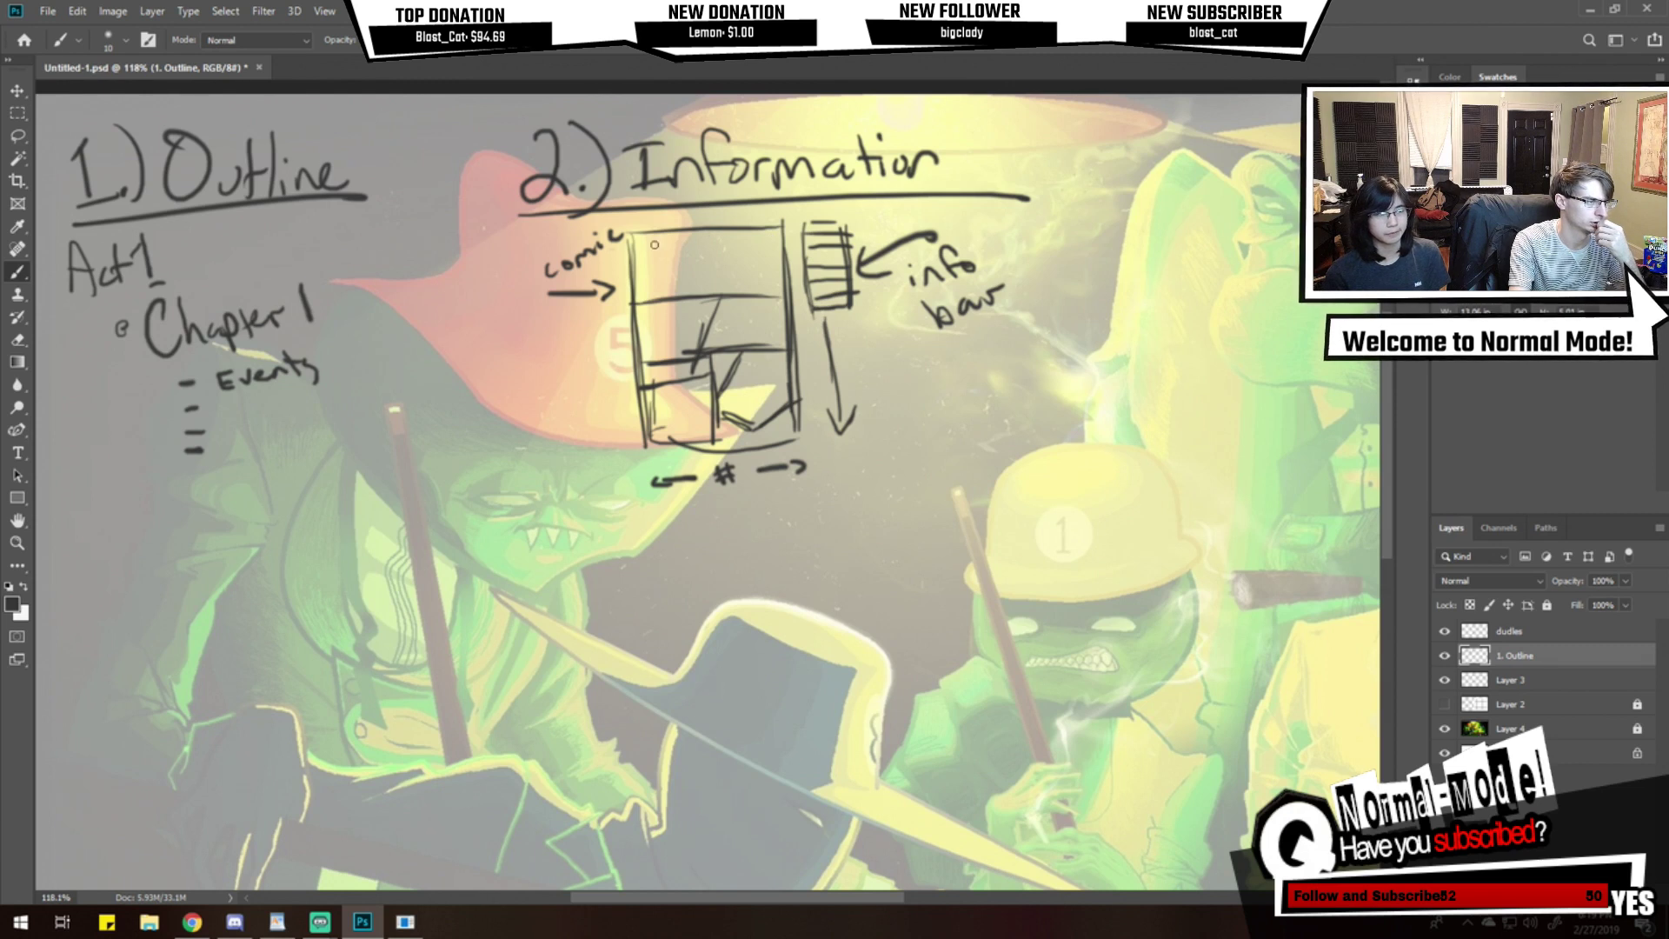
# - Draw a narrow vertical bar along the comic page, an arrow from "comic" into the page, and an arrow toward the bar
pyautogui.moveTo(620, 253)
pyautogui.mouseDown()
pyautogui.moveTo(621, 443)
pyautogui.moveTo(619, 276)
pyautogui.mouseUp()
pyautogui.moveTo(637, 247); pyautogui.dragTo(676, 261)
pyautogui.moveTo(612, 402); pyautogui.dragTo(528, 427)
pyautogui.moveTo(592, 393)
pyautogui.mouseDown()
pyautogui.moveTo(610, 401)
pyautogui.moveTo(598, 413)
pyautogui.mouseUp()
pyautogui.moveTo(475, 409); pyautogui.dragTo(497, 401)
pyautogui.moveTo(504, 398)
pyautogui.mouseDown()
pyautogui.moveTo(512, 421)
pyautogui.moveTo(574, 360)
pyautogui.mouseUp()
pyautogui.moveTo(497, 433)
pyautogui.mouseDown()
pyautogui.moveTo(507, 454)
pyautogui.moveTo(519, 435)
pyautogui.mouseUp()
pyautogui.moveTo(524, 444); pyautogui.dragTo(552, 424)
pyautogui.hotkey('ctrl', 'z')
pyautogui.hotkey('ctrl', 'z')
pyautogui.hotkey('ctrl', 'z')
pyautogui.hotkey('ctrl', 'z')
pyautogui.hotkey('ctrl', 'z')
pyautogui.hotkey('ctrl', 'z')
pyautogui.hotkey('ctrl', 'z')
pyautogui.hotkey('ctrl', 'z')
pyautogui.hotkey('ctrl', 'z')
pyautogui.hotkey('ctrl', 'z')
pyautogui.hotkey('ctrl', 'z')
# - Handwrite the label "progress bar" by the narrow vertical bar and draw its pointing arrow
pyautogui.moveTo(490, 364)
pyautogui.mouseDown()
pyautogui.moveTo(493, 402)
pyautogui.moveTo(506, 375)
pyautogui.mouseUp()
pyautogui.moveTo(508, 384); pyautogui.dragTo(529, 380)
pyautogui.moveTo(534, 360)
pyautogui.mouseDown()
pyautogui.moveTo(535, 389)
pyautogui.moveTo(583, 343)
pyautogui.mouseUp()
pyautogui.moveTo(520, 396)
pyautogui.mouseDown()
pyautogui.moveTo(527, 419)
pyautogui.moveTo(584, 393)
pyautogui.mouseUp()
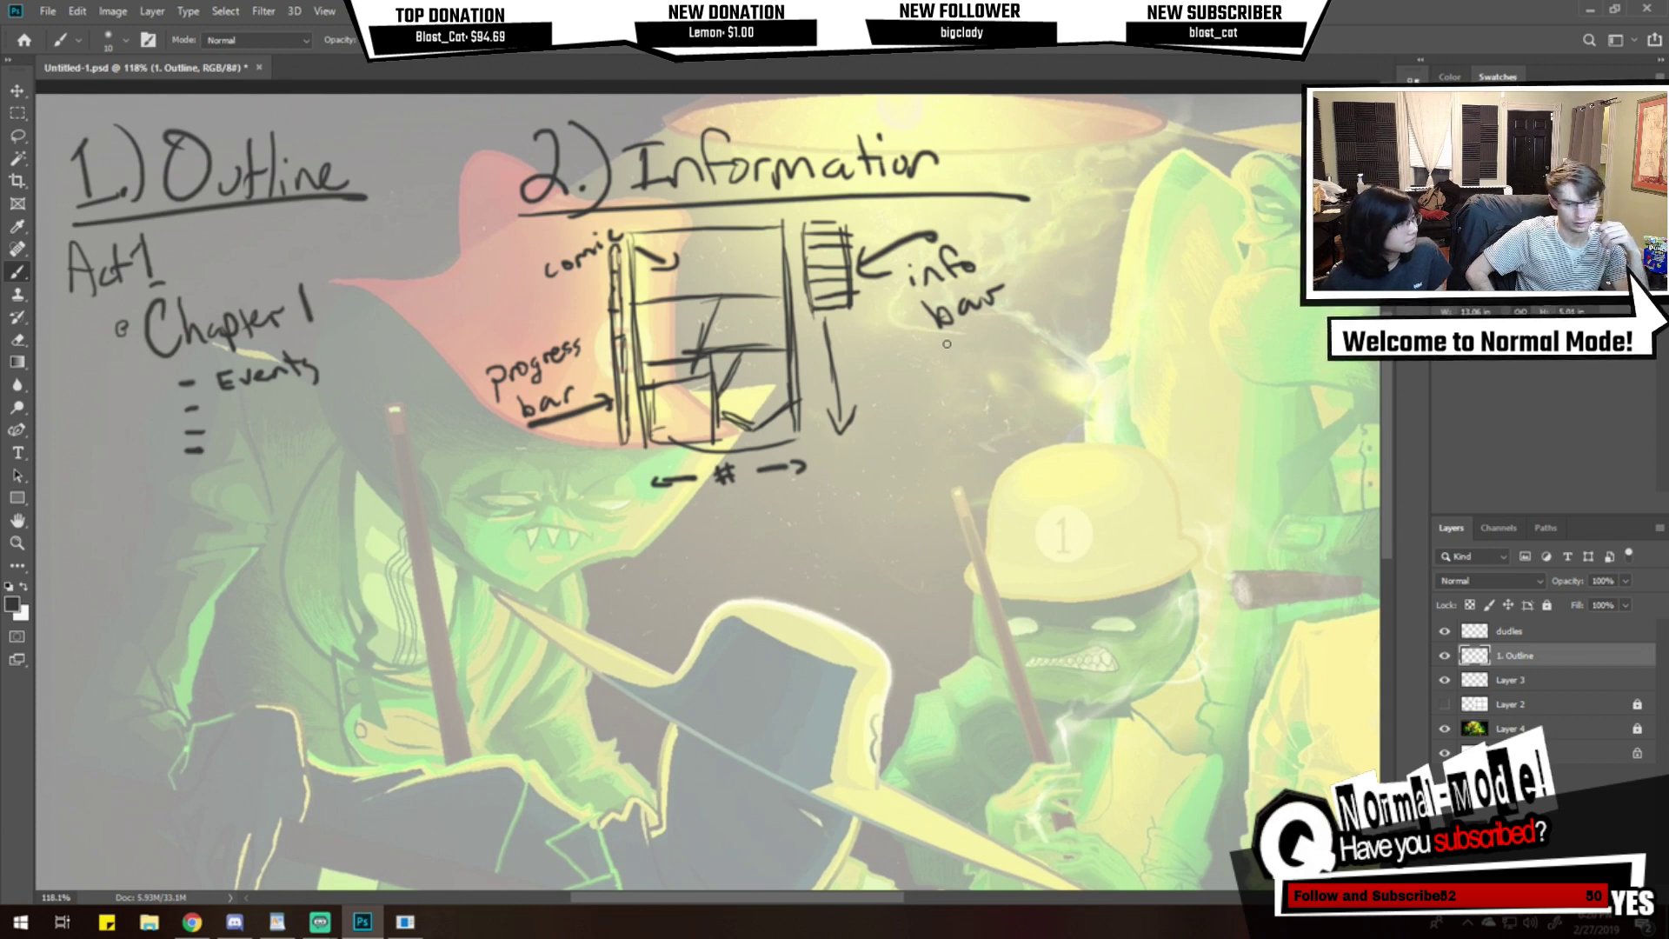
pyautogui.moveTo(1115, 430)
pyautogui.mouseDown()
pyautogui.moveTo(1104, 298)
pyautogui.moveTo(1184, 289)
pyautogui.moveTo(1148, 446)
pyautogui.moveTo(1120, 446)
pyautogui.mouseUp()
pyautogui.moveTo(1116, 301)
pyautogui.mouseDown()
pyautogui.moveTo(1146, 304)
pyautogui.moveTo(1121, 337)
pyautogui.moveTo(1168, 329)
pyautogui.moveTo(1156, 348)
pyautogui.moveTo(1184, 347)
pyautogui.moveTo(1138, 362)
pyautogui.moveTo(1182, 354)
pyautogui.mouseUp()
pyautogui.moveTo(1096, 439); pyautogui.dragTo(1103, 200)
pyautogui.press('e')
pyautogui.moveTo(1101, 332)
pyautogui.mouseDown()
pyautogui.moveTo(1170, 287)
pyautogui.moveTo(1182, 254)
pyautogui.moveTo(1207, 394)
pyautogui.moveTo(1130, 220)
pyautogui.mouseUp()
# - Draw a large frame around the comic page layout sketch with a finer brush and circle the "#" page-number mark
pyautogui.press('[')
pyautogui.press('[')
pyautogui.press('[')
pyautogui.moveTo(518, 210)
pyautogui.mouseDown()
pyautogui.moveTo(562, 467)
pyautogui.moveTo(851, 504)
pyautogui.mouseUp()
pyautogui.moveTo(1021, 196)
pyautogui.mouseDown()
pyautogui.moveTo(1052, 491)
pyautogui.moveTo(1036, 495)
pyautogui.mouseUp()
pyautogui.moveTo(733, 464)
pyautogui.mouseDown()
pyautogui.moveTo(711, 468)
pyautogui.moveTo(721, 489)
pyautogui.moveTo(740, 466)
pyautogui.mouseUp()
# - Handwrite an underlined "info bar" heading beside the layout frame's right edge
pyautogui.moveTo(1049, 215)
pyautogui.mouseDown()
pyautogui.moveTo(1048, 231)
pyautogui.moveTo(1071, 228)
pyautogui.mouseUp()
pyautogui.moveTo(1080, 187)
pyautogui.mouseDown()
pyautogui.moveTo(1075, 230)
pyautogui.moveTo(1088, 215)
pyautogui.moveTo(1154, 218)
pyautogui.mouseUp()
pyautogui.moveTo(1158, 205); pyautogui.dragTo(1176, 194)
pyautogui.moveTo(1040, 244); pyautogui.dragTo(1175, 221)
pyautogui.moveTo(1048, 275); pyautogui.dragTo(1080, 290)
pyautogui.moveTo(1092, 261); pyautogui.dragTo(1115, 286)
pyautogui.click(1108, 253)
pyautogui.hotkey('ctrl', 'z')
pyautogui.hotkey('ctrl', 'z')
pyautogui.hotkey('ctrl', 'z')
pyautogui.hotkey('ctrl', 'z')
# - Handwrite the list entries "Home", "Characters" and "Worlds" beneath the underlined "info bar" heading
pyautogui.moveTo(1048, 259)
pyautogui.mouseDown()
pyautogui.moveTo(1050, 290)
pyautogui.moveTo(1131, 252)
pyautogui.mouseUp()
pyautogui.moveTo(1056, 304)
pyautogui.mouseDown()
pyautogui.moveTo(1070, 327)
pyautogui.moveTo(1160, 303)
pyautogui.mouseUp()
pyautogui.moveTo(1043, 355); pyautogui.dragTo(1113, 351)
pyautogui.moveTo(1123, 328)
pyautogui.mouseDown()
pyautogui.moveTo(1120, 369)
pyautogui.moveTo(1144, 327)
pyautogui.mouseUp()
pyautogui.moveTo(1156, 341); pyautogui.dragTo(1139, 363)
# - Handwrite "NPCs" and "Items" below "Worlds" in the info bar list
pyautogui.moveTo(1064, 408)
pyautogui.mouseDown()
pyautogui.moveTo(1064, 424)
pyautogui.moveTo(1088, 402)
pyautogui.mouseUp()
pyautogui.moveTo(1097, 422)
pyautogui.mouseDown()
pyautogui.moveTo(1099, 392)
pyautogui.moveTo(1116, 405)
pyautogui.mouseUp()
pyautogui.moveTo(1132, 393)
pyautogui.mouseDown()
pyautogui.moveTo(1123, 417)
pyautogui.moveTo(1140, 415)
pyautogui.mouseUp()
pyautogui.moveTo(1078, 450)
pyautogui.mouseDown()
pyautogui.moveTo(1062, 479)
pyautogui.moveTo(1102, 453)
pyautogui.moveTo(1143, 461)
pyautogui.moveTo(1183, 405)
pyautogui.mouseUp()
pyautogui.moveTo(1078, 513)
pyautogui.mouseDown()
pyautogui.moveTo(1083, 551)
pyautogui.moveTo(1081, 513)
pyautogui.mouseUp()
pyautogui.moveTo(1195, 444); pyautogui.dragTo(1197, 448)
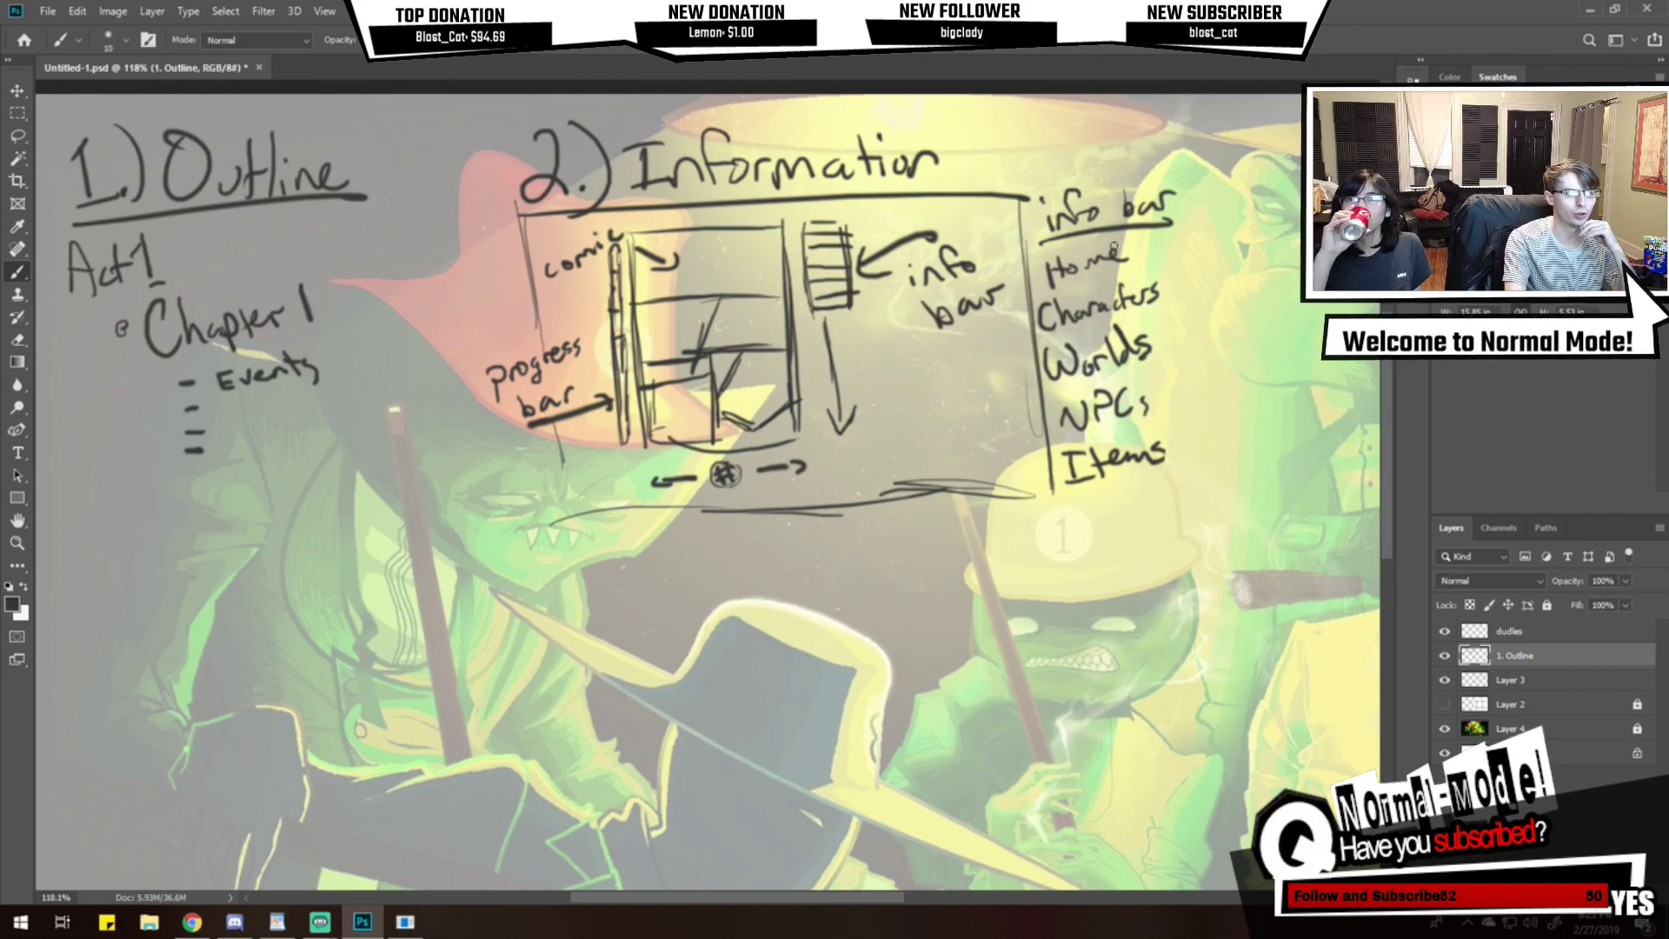
# - Draw a thin horizontal bar along the lower edge of the layout frame, with a row of small icons at its left end
pyautogui.moveTo(811, 222)
pyautogui.mouseDown()
pyautogui.moveTo(680, 263)
pyautogui.moveTo(714, 415)
pyautogui.moveTo(847, 250)
pyautogui.mouseUp()
pyautogui.hotkey('ctrl', 'z')
pyautogui.moveTo(567, 528); pyautogui.dragTo(1043, 519)
pyautogui.moveTo(599, 514)
pyautogui.mouseDown()
pyautogui.moveTo(574, 525)
pyautogui.moveTo(667, 514)
pyautogui.mouseUp()
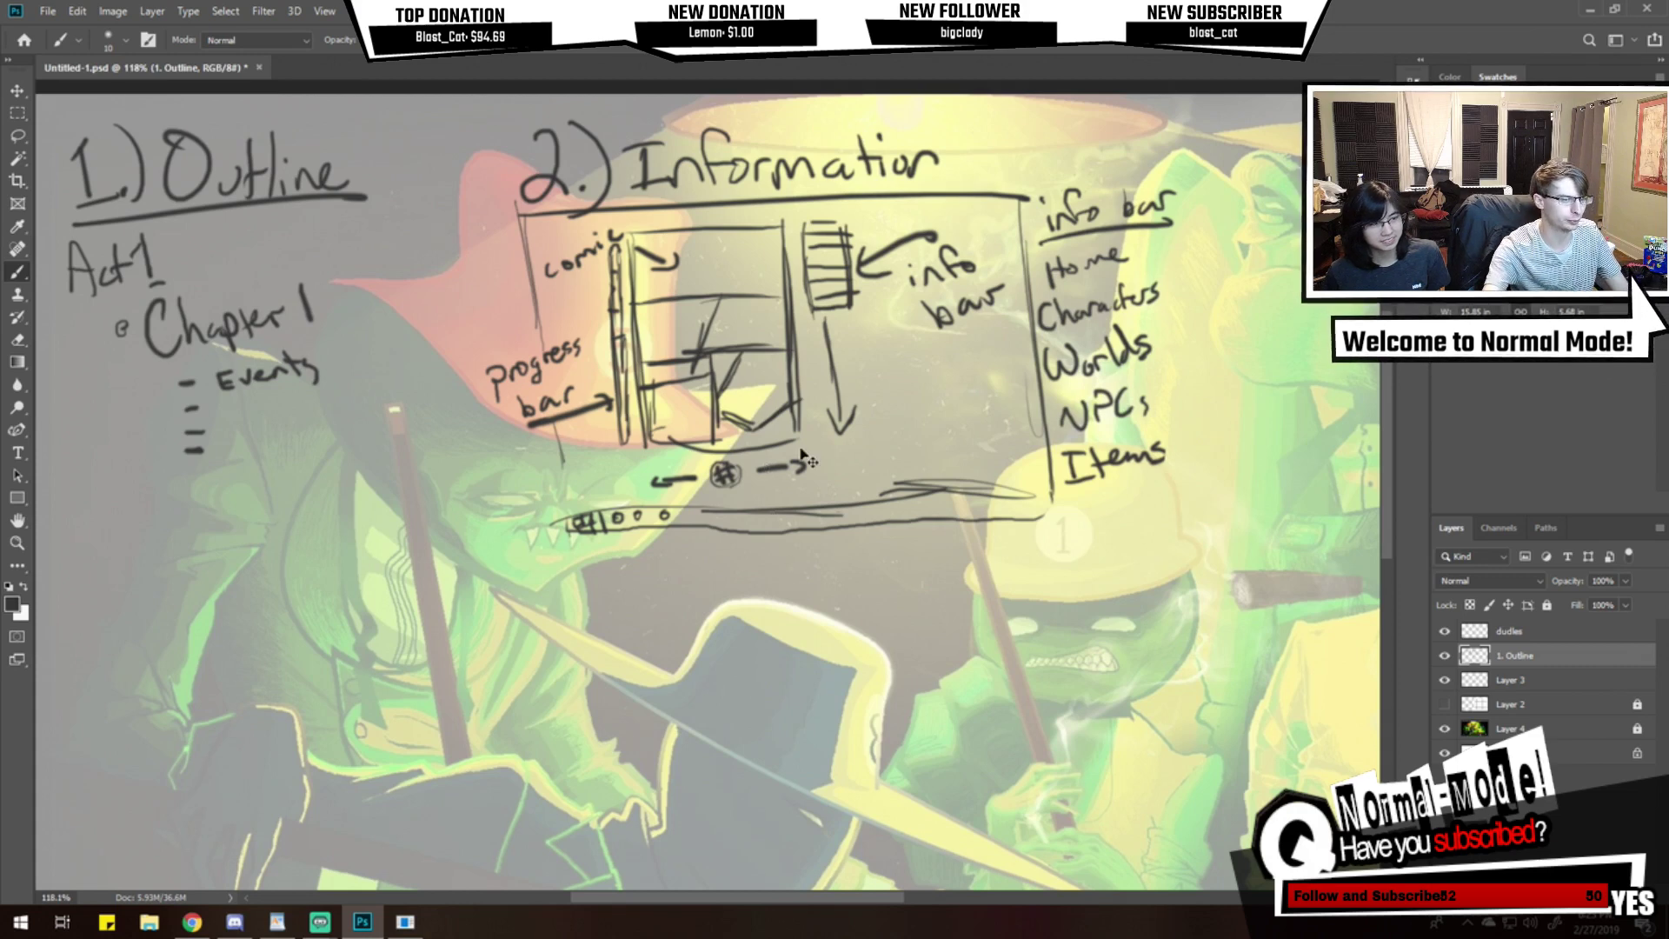
pyautogui.hscroll(3, 765, 391)
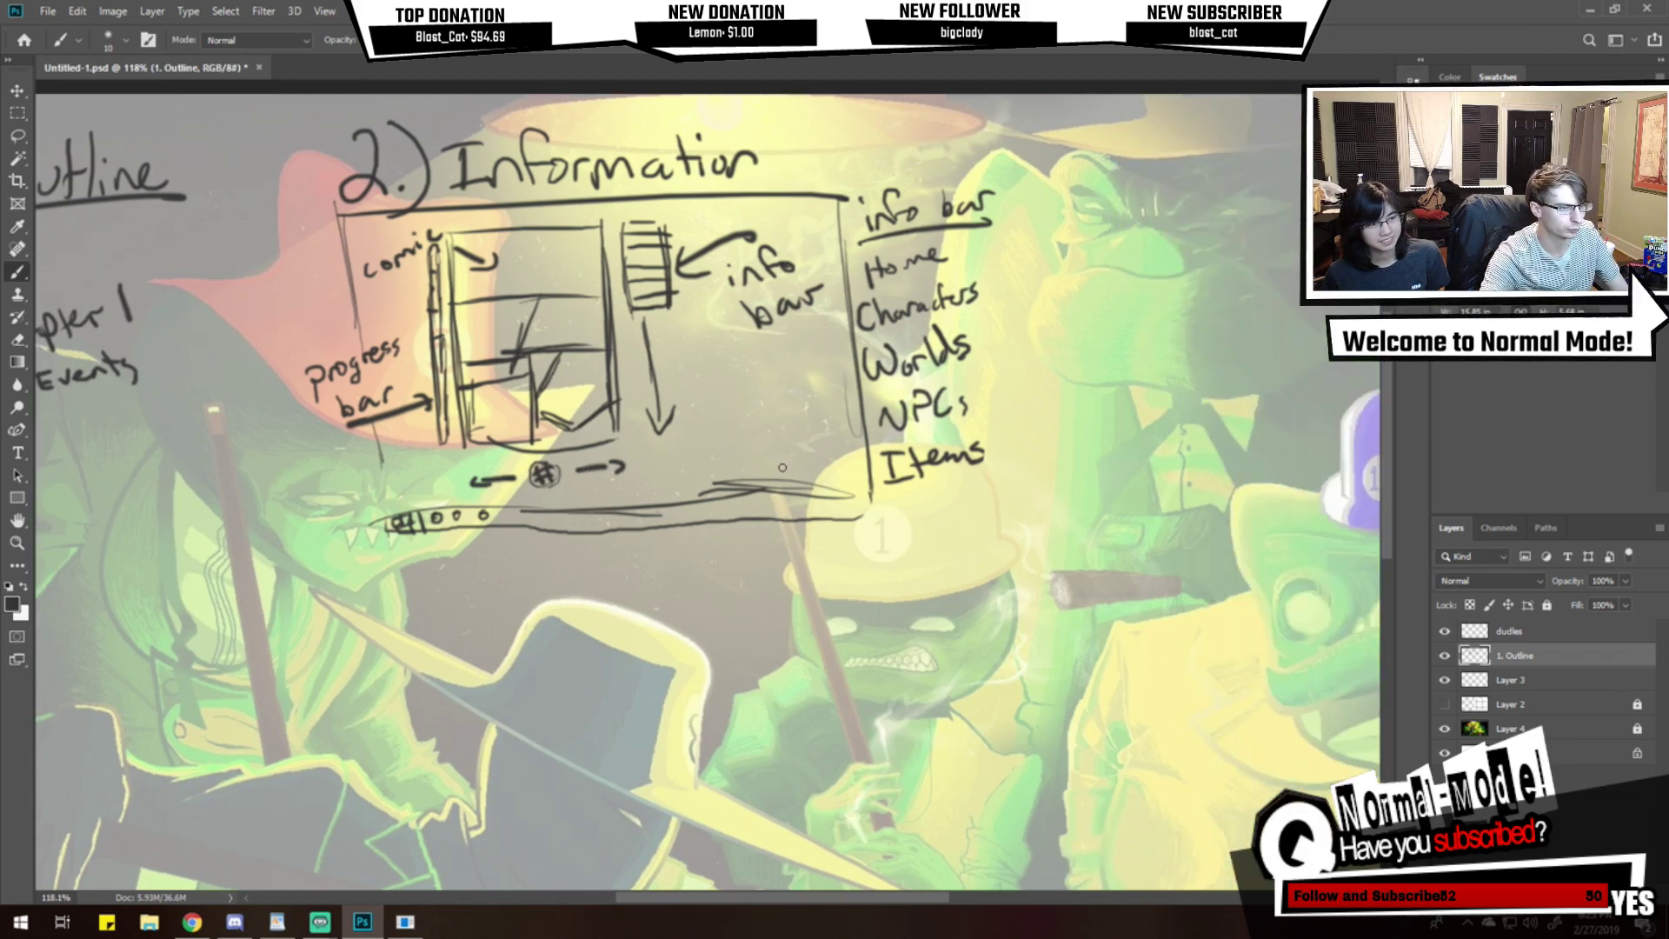
pyautogui.scroll(-3, 770, 438)
pyautogui.scroll(3, 509, 382)
pyautogui.moveTo(509, 371); pyautogui.dragTo(696, 399)
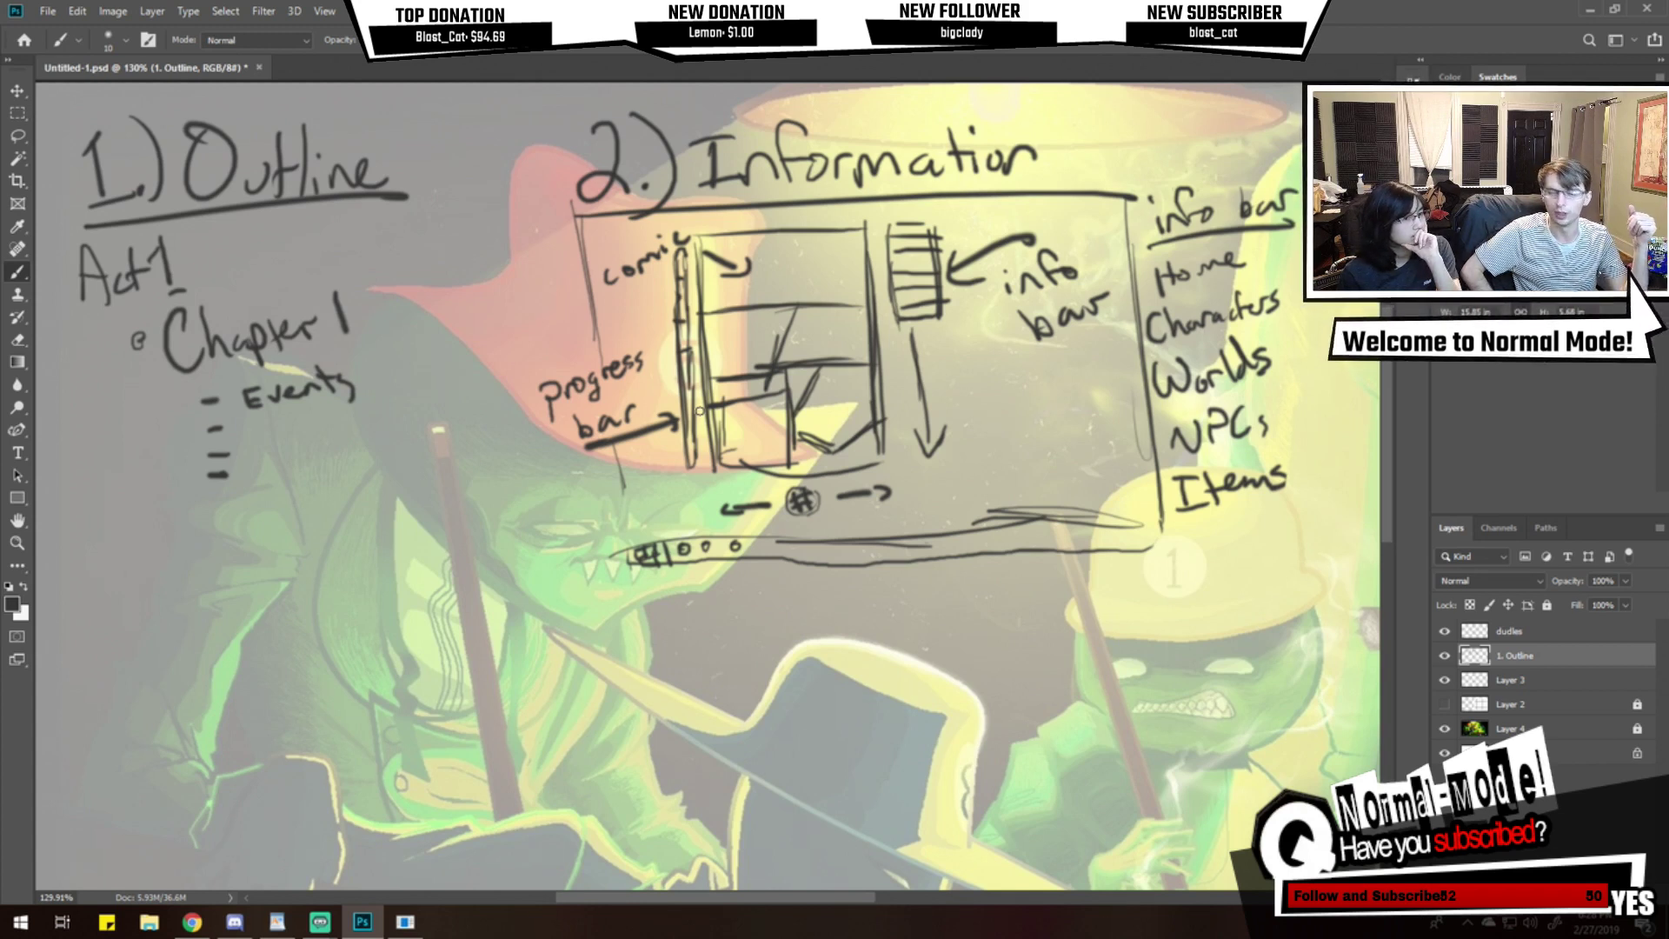
pyautogui.moveTo(362, 641); pyautogui.dragTo(399, 589)
pyautogui.moveTo(345, 650); pyautogui.dragTo(292, 663)
pyautogui.hotkey('ctrl', 'z')
pyautogui.hotkey('ctrl', 'z')
pyautogui.moveTo(386, 590); pyautogui.dragTo(433, 552)
pyautogui.moveTo(323, 619)
pyautogui.mouseDown()
pyautogui.moveTo(272, 624)
pyautogui.moveTo(324, 612)
pyautogui.mouseUp()
pyautogui.moveTo(405, 576); pyautogui.dragTo(429, 557)
pyautogui.moveTo(328, 596)
pyautogui.mouseDown()
pyautogui.moveTo(364, 697)
pyautogui.moveTo(378, 686)
pyautogui.mouseUp()
pyautogui.moveTo(367, 557); pyautogui.dragTo(408, 521)
pyautogui.moveTo(260, 611); pyautogui.dragTo(309, 583)
pyautogui.hotkey('ctrl', 'z')
pyautogui.hotkey('ctrl', 'z')
pyautogui.hotkey('ctrl', 'z')
pyautogui.hotkey('ctrl', 'z')
pyautogui.hotkey('ctrl', 'z')
pyautogui.hotkey('ctrl', 'z')
pyautogui.hotkey('ctrl', 'z')
pyautogui.hotkey('ctrl', 'z')
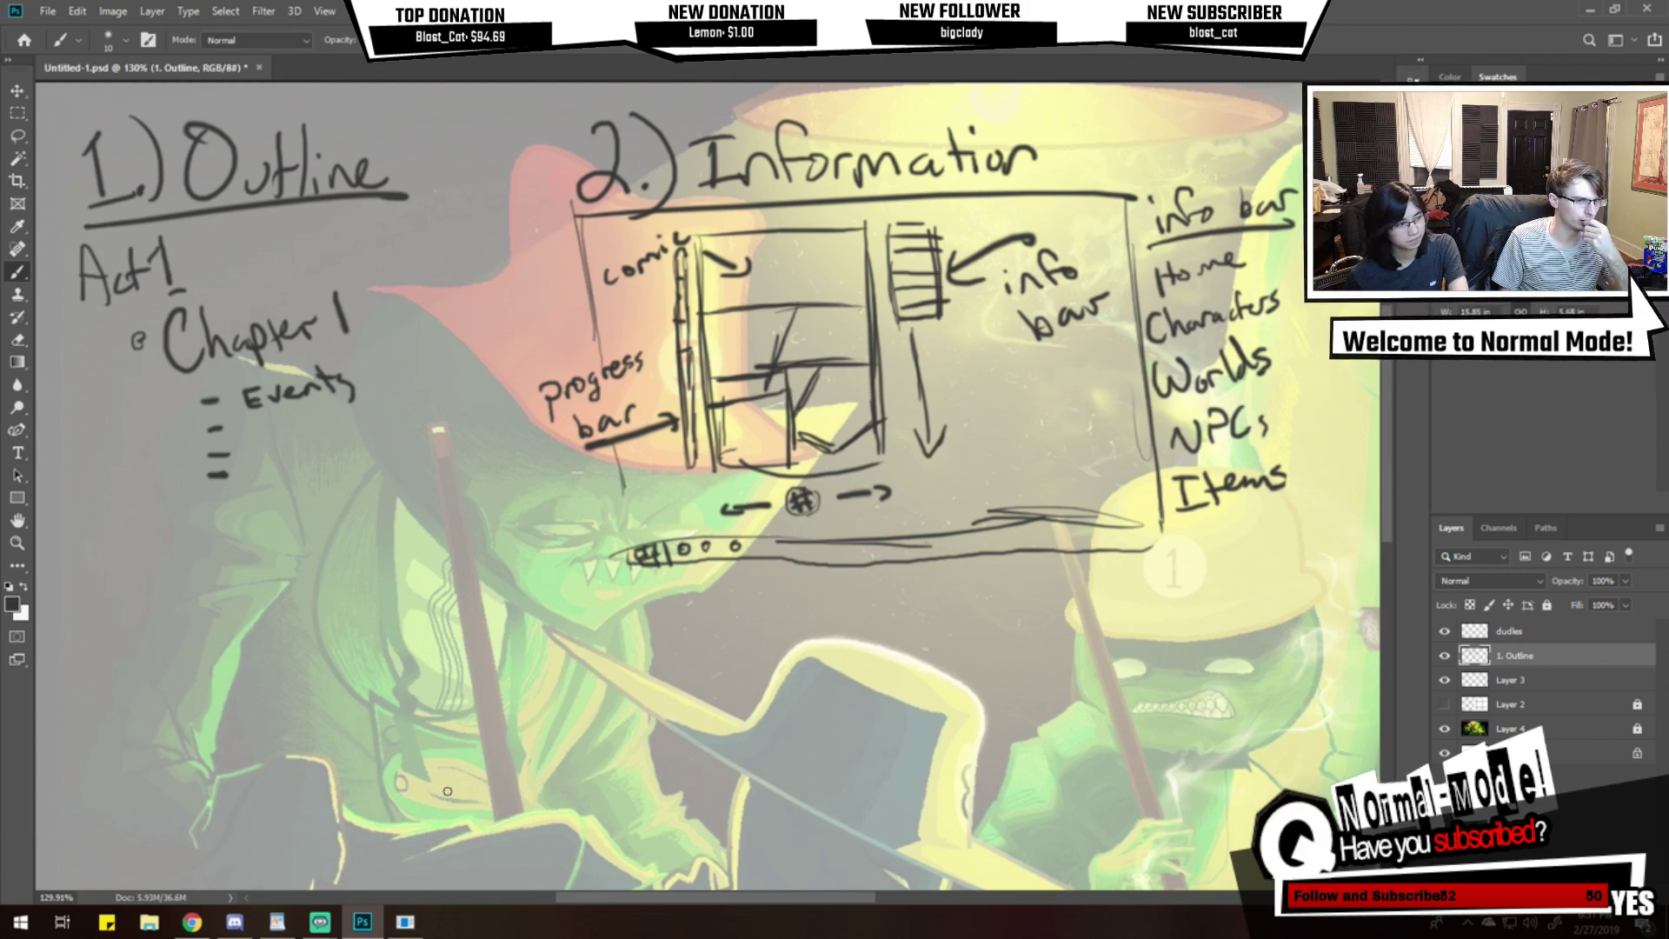
# - Merge Layer 3 with the 1. Outline layer and rename the combined layer Outline
pyautogui.click(1445, 680)
pyautogui.click(1445, 680)
pyautogui.click(1520, 682)
pyautogui.click(1520, 664)
pyautogui.rightClick(1521, 658)
pyautogui.click(1393, 687)
pyautogui.doubleClick(1511, 653)
pyautogui.write('Outl')
pyautogui.press('Return')
# - Handwrite an underlined "3. Presentation" heading in the empty area beyond the Information section
pyautogui.moveTo(189, 510)
pyautogui.mouseDown()
pyautogui.moveTo(224, 525)
pyautogui.moveTo(320, 491)
pyautogui.moveTo(392, 496)
pyautogui.mouseUp()
pyautogui.moveTo(147, 540); pyautogui.dragTo(140, 540)
pyautogui.moveTo(224, 592); pyautogui.dragTo(244, 655)
pyautogui.moveTo(783, 488); pyautogui.dragTo(348, 492)
pyautogui.moveTo(633, 373)
pyautogui.mouseDown()
pyautogui.moveTo(672, 391)
pyautogui.moveTo(846, 381)
pyautogui.moveTo(707, 382)
pyautogui.moveTo(652, 342)
pyautogui.mouseUp()
pyautogui.moveTo(601, 426); pyautogui.dragTo(563, 400)
pyautogui.moveTo(1177, 168); pyautogui.dragTo(1064, 153)
pyautogui.moveTo(1188, 254); pyautogui.dragTo(848, 281)
pyautogui.moveTo(559, 362); pyautogui.dragTo(1055, 298)
pyautogui.moveTo(795, 155)
pyautogui.mouseDown()
pyautogui.moveTo(824, 178)
pyautogui.moveTo(802, 202)
pyautogui.mouseUp()
pyautogui.click(843, 194)
pyautogui.moveTo(870, 146)
pyautogui.mouseDown()
pyautogui.moveTo(872, 202)
pyautogui.moveTo(877, 180)
pyautogui.mouseUp()
pyautogui.moveTo(893, 201)
pyautogui.mouseDown()
pyautogui.moveTo(918, 172)
pyautogui.moveTo(958, 190)
pyautogui.moveTo(1043, 157)
pyautogui.moveTo(1118, 174)
pyautogui.mouseUp()
pyautogui.moveTo(780, 216); pyautogui.dragTo(1171, 209)
# - Draw a wide rectangular frame for the first comic panel beneath the "3. Presentation" heading
pyautogui.moveTo(844, 261); pyautogui.dragTo(848, 354)
pyautogui.moveTo(851, 253); pyautogui.dragTo(1136, 263)
pyautogui.moveTo(909, 252); pyautogui.dragTo(1161, 259)
pyautogui.moveTo(847, 266)
pyautogui.mouseDown()
pyautogui.moveTo(848, 372)
pyautogui.moveTo(1120, 382)
pyautogui.mouseUp()
pyautogui.moveTo(1163, 257); pyautogui.dragTo(1159, 383)
# - Sketch a hunched, shaded figure and a narrow upright shape inside the first Presentation panel
pyautogui.moveTo(985, 287)
pyautogui.mouseDown()
pyautogui.moveTo(986, 315)
pyautogui.moveTo(1012, 294)
pyautogui.moveTo(988, 345)
pyautogui.moveTo(928, 361)
pyautogui.moveTo(973, 359)
pyautogui.moveTo(1031, 323)
pyautogui.moveTo(922, 368)
pyautogui.moveTo(1026, 330)
pyautogui.moveTo(999, 287)
pyautogui.moveTo(996, 309)
pyautogui.moveTo(1019, 294)
pyautogui.moveTo(1040, 306)
pyautogui.moveTo(1015, 280)
pyautogui.moveTo(1075, 330)
pyautogui.moveTo(1071, 356)
pyautogui.moveTo(1006, 283)
pyautogui.moveTo(972, 288)
pyautogui.moveTo(1046, 310)
pyautogui.moveTo(1065, 379)
pyautogui.moveTo(1037, 379)
pyautogui.mouseUp()
pyautogui.moveTo(1033, 312)
pyautogui.mouseDown()
pyautogui.moveTo(1061, 378)
pyautogui.moveTo(1047, 379)
pyautogui.mouseUp()
pyautogui.moveTo(1048, 341); pyautogui.dragTo(1067, 379)
pyautogui.moveTo(1024, 306); pyautogui.dragTo(1045, 320)
pyautogui.moveTo(897, 287); pyautogui.dragTo(900, 346)
pyautogui.moveTo(890, 287)
pyautogui.mouseDown()
pyautogui.moveTo(889, 355)
pyautogui.moveTo(903, 342)
pyautogui.moveTo(927, 373)
pyautogui.moveTo(848, 372)
pyautogui.moveTo(920, 366)
pyautogui.mouseUp()
pyautogui.moveTo(1059, 322); pyautogui.dragTo(1062, 379)
# - Draw a second wide panel below the first, with close-up angry eyes on both sides of an arrow
pyautogui.moveTo(1086, 324)
pyautogui.mouseDown()
pyautogui.moveTo(1071, 364)
pyautogui.moveTo(904, 433)
pyautogui.moveTo(852, 416)
pyautogui.moveTo(856, 476)
pyautogui.moveTo(948, 473)
pyautogui.moveTo(843, 491)
pyautogui.mouseUp()
pyautogui.moveTo(886, 415)
pyautogui.mouseDown()
pyautogui.moveTo(982, 407)
pyautogui.moveTo(989, 464)
pyautogui.moveTo(943, 480)
pyautogui.mouseUp()
pyautogui.moveTo(892, 443); pyautogui.dragTo(965, 437)
pyautogui.moveTo(873, 448)
pyautogui.mouseDown()
pyautogui.moveTo(967, 431)
pyautogui.moveTo(898, 459)
pyautogui.moveTo(916, 468)
pyautogui.moveTo(900, 424)
pyautogui.moveTo(929, 443)
pyautogui.moveTo(957, 424)
pyautogui.moveTo(1026, 445)
pyautogui.moveTo(1011, 476)
pyautogui.mouseUp()
pyautogui.moveTo(1011, 411)
pyautogui.mouseDown()
pyautogui.moveTo(1016, 465)
pyautogui.moveTo(1148, 415)
pyautogui.mouseUp()
pyautogui.moveTo(1017, 428)
pyautogui.mouseDown()
pyautogui.moveTo(1016, 477)
pyautogui.moveTo(1174, 478)
pyautogui.mouseUp()
pyautogui.moveTo(1162, 418)
pyautogui.mouseDown()
pyautogui.moveTo(1158, 458)
pyautogui.moveTo(1087, 442)
pyautogui.moveTo(1096, 462)
pyautogui.moveTo(1082, 458)
pyautogui.moveTo(1104, 458)
pyautogui.moveTo(1076, 471)
pyautogui.moveTo(1100, 470)
pyautogui.moveTo(1091, 458)
pyautogui.mouseUp()
# - Draw a third wide panel below the second and letter "YOU are the CHAMPION" inside it
pyautogui.moveTo(867, 532); pyautogui.dragTo(866, 608)
pyautogui.moveTo(856, 519)
pyautogui.mouseDown()
pyautogui.moveTo(1107, 508)
pyautogui.moveTo(1150, 599)
pyautogui.mouseUp()
pyautogui.moveTo(869, 548)
pyautogui.mouseDown()
pyautogui.moveTo(870, 639)
pyautogui.moveTo(1178, 637)
pyautogui.moveTo(1155, 624)
pyautogui.mouseUp()
pyautogui.moveTo(963, 527)
pyautogui.mouseDown()
pyautogui.moveTo(982, 549)
pyautogui.moveTo(1031, 528)
pyautogui.mouseUp()
pyautogui.moveTo(962, 570)
pyautogui.mouseDown()
pyautogui.moveTo(1049, 563)
pyautogui.moveTo(963, 608)
pyautogui.moveTo(1029, 577)
pyautogui.moveTo(1069, 600)
pyautogui.moveTo(1096, 578)
pyautogui.moveTo(1062, 522)
pyautogui.moveTo(1080, 544)
pyautogui.mouseUp()
pyautogui.moveTo(1078, 546)
pyautogui.mouseDown()
pyautogui.moveTo(950, 557)
pyautogui.moveTo(1066, 539)
pyautogui.mouseUp()
pyautogui.moveTo(947, 577)
pyautogui.mouseDown()
pyautogui.moveTo(1071, 576)
pyautogui.moveTo(1082, 600)
pyautogui.mouseUp()
pyautogui.moveTo(920, 588)
pyautogui.mouseDown()
pyautogui.moveTo(924, 534)
pyautogui.moveTo(1092, 544)
pyautogui.moveTo(1001, 613)
pyautogui.moveTo(908, 599)
pyautogui.moveTo(888, 545)
pyautogui.moveTo(889, 598)
pyautogui.moveTo(901, 586)
pyautogui.mouseUp()
pyautogui.moveTo(1100, 532); pyautogui.dragTo(1127, 586)
pyautogui.moveTo(1065, 325)
pyautogui.mouseDown()
pyautogui.moveTo(974, 409)
pyautogui.moveTo(1071, 353)
pyautogui.moveTo(919, 429)
pyautogui.moveTo(1040, 441)
pyautogui.moveTo(1033, 476)
pyautogui.mouseUp()
# - Draw a navigation row beneath the third panel with a circled # between outward-pointing arrows
pyautogui.moveTo(927, 675)
pyautogui.mouseDown()
pyautogui.moveTo(1017, 654)
pyautogui.moveTo(1013, 682)
pyautogui.mouseUp()
pyautogui.moveTo(1020, 658)
pyautogui.mouseDown()
pyautogui.moveTo(1026, 675)
pyautogui.moveTo(1036, 660)
pyautogui.mouseUp()
pyautogui.moveTo(1002, 679)
pyautogui.mouseDown()
pyautogui.moveTo(1035, 673)
pyautogui.moveTo(1011, 682)
pyautogui.mouseUp()
pyautogui.moveTo(1055, 618)
pyautogui.mouseDown()
pyautogui.moveTo(1074, 658)
pyautogui.moveTo(1127, 678)
pyautogui.moveTo(1074, 672)
pyautogui.mouseUp()
pyautogui.moveTo(1139, 728)
pyautogui.mouseDown()
pyautogui.moveTo(1115, 702)
pyautogui.moveTo(1130, 705)
pyautogui.mouseUp()
# - Sketch a loose freehand doodle on the dudles layer
pyautogui.click(1517, 631)
pyautogui.moveTo(553, 583)
pyautogui.mouseDown()
pyautogui.moveTo(771, 520)
pyautogui.moveTo(672, 606)
pyautogui.moveTo(822, 446)
pyautogui.moveTo(700, 394)
pyautogui.moveTo(811, 411)
pyautogui.moveTo(724, 441)
pyautogui.mouseUp()
pyautogui.moveTo(728, 426)
pyautogui.mouseDown()
pyautogui.moveTo(812, 414)
pyautogui.moveTo(755, 440)
pyautogui.moveTo(631, 446)
pyautogui.moveTo(629, 472)
pyautogui.moveTo(785, 424)
pyautogui.mouseUp()
pyautogui.moveTo(694, 527)
pyautogui.mouseDown()
pyautogui.moveTo(741, 519)
pyautogui.moveTo(695, 532)
pyautogui.moveTo(738, 562)
pyautogui.moveTo(801, 557)
pyautogui.mouseUp()
pyautogui.moveTo(751, 555)
pyautogui.mouseDown()
pyautogui.moveTo(796, 550)
pyautogui.moveTo(708, 585)
pyautogui.moveTo(778, 565)
pyautogui.mouseUp()
pyautogui.moveTo(682, 441); pyautogui.dragTo(694, 506)
pyautogui.moveTo(680, 440); pyautogui.dragTo(693, 504)
pyautogui.moveTo(782, 439)
pyautogui.mouseDown()
pyautogui.moveTo(779, 416)
pyautogui.moveTo(772, 436)
pyautogui.mouseUp()
pyautogui.moveTo(647, 465)
pyautogui.mouseDown()
pyautogui.moveTo(668, 459)
pyautogui.moveTo(652, 456)
pyautogui.mouseUp()
pyautogui.moveTo(848, 477)
pyautogui.mouseDown()
pyautogui.moveTo(832, 506)
pyautogui.moveTo(873, 493)
pyautogui.mouseUp()
pyautogui.moveTo(880, 407)
pyautogui.mouseDown()
pyautogui.moveTo(880, 434)
pyautogui.moveTo(896, 424)
pyautogui.moveTo(924, 448)
pyautogui.moveTo(956, 417)
pyautogui.moveTo(982, 409)
pyautogui.moveTo(981, 423)
pyautogui.mouseUp()
pyautogui.moveTo(912, 477); pyautogui.dragTo(963, 481)
pyautogui.click(979, 465)
pyautogui.moveTo(620, 441)
pyautogui.mouseDown()
pyautogui.moveTo(650, 407)
pyautogui.moveTo(803, 381)
pyautogui.moveTo(713, 383)
pyautogui.mouseUp()
pyautogui.moveTo(583, 339)
pyautogui.mouseDown()
pyautogui.moveTo(635, 519)
pyautogui.moveTo(721, 619)
pyautogui.mouseUp()
pyautogui.moveTo(657, 535)
pyautogui.mouseDown()
pyautogui.moveTo(744, 645)
pyautogui.moveTo(828, 612)
pyautogui.moveTo(772, 688)
pyautogui.moveTo(780, 714)
pyautogui.mouseUp()
pyautogui.moveTo(754, 648); pyautogui.dragTo(901, 553)
pyautogui.moveTo(749, 645); pyautogui.dragTo(804, 677)
pyautogui.moveTo(785, 636)
pyautogui.mouseDown()
pyautogui.moveTo(825, 654)
pyautogui.moveTo(843, 628)
pyautogui.mouseUp()
pyautogui.moveTo(826, 639); pyautogui.dragTo(854, 606)
pyautogui.hotkey('ctrl', 'z')
pyautogui.hotkey('ctrl', 'z')
pyautogui.hotkey('ctrl', 'z')
pyautogui.hotkey('ctrl', 'z')
pyautogui.hotkey('ctrl', 'z')
pyautogui.hotkey('ctrl', 'z')
pyautogui.hotkey('ctrl', 'z')
pyautogui.hotkey('ctrl', 'z')
# - Extend the doodle on the dudles layer with a dense series of long, loose freehand strokes
pyautogui.moveTo(695, 599)
pyautogui.mouseDown()
pyautogui.moveTo(756, 654)
pyautogui.moveTo(768, 703)
pyautogui.moveTo(812, 643)
pyautogui.mouseUp()
pyautogui.moveTo(895, 505)
pyautogui.mouseDown()
pyautogui.moveTo(898, 564)
pyautogui.moveTo(857, 598)
pyautogui.mouseUp()
pyautogui.moveTo(735, 656)
pyautogui.mouseDown()
pyautogui.moveTo(783, 657)
pyautogui.moveTo(885, 602)
pyautogui.mouseUp()
pyautogui.moveTo(596, 370); pyautogui.dragTo(608, 439)
pyautogui.moveTo(619, 339); pyautogui.dragTo(607, 435)
pyautogui.moveTo(607, 433)
pyautogui.mouseDown()
pyautogui.moveTo(624, 317)
pyautogui.moveTo(600, 407)
pyautogui.mouseUp()
pyautogui.moveTo(602, 318); pyautogui.dragTo(587, 522)
pyautogui.moveTo(593, 400); pyautogui.dragTo(582, 546)
pyautogui.moveTo(621, 445); pyautogui.dragTo(609, 549)
pyautogui.moveTo(600, 395); pyautogui.dragTo(665, 633)
pyautogui.moveTo(628, 512); pyautogui.dragTo(692, 645)
pyautogui.moveTo(659, 556); pyautogui.dragTo(685, 635)
pyautogui.moveTo(670, 285); pyautogui.dragTo(791, 409)
pyautogui.moveTo(701, 322)
pyautogui.mouseDown()
pyautogui.moveTo(835, 448)
pyautogui.moveTo(897, 616)
pyautogui.mouseUp()
pyautogui.moveTo(837, 420); pyautogui.dragTo(914, 665)
pyautogui.moveTo(887, 435); pyautogui.dragTo(914, 670)
pyautogui.moveTo(652, 513); pyautogui.dragTo(699, 659)
pyautogui.moveTo(663, 540)
pyautogui.mouseDown()
pyautogui.moveTo(761, 747)
pyautogui.moveTo(741, 687)
pyautogui.mouseUp()
# - Erase doodle strokes on the dudles layer with broad Eraser passes
pyautogui.press('e')
pyautogui.moveTo(978, 409); pyautogui.dragTo(878, 461)
pyautogui.moveTo(804, 378); pyautogui.dragTo(717, 400)
pyautogui.moveTo(670, 313)
pyautogui.mouseDown()
pyautogui.moveTo(609, 474)
pyautogui.moveTo(625, 508)
pyautogui.mouseUp()
pyautogui.moveTo(809, 382); pyautogui.dragTo(747, 439)
pyautogui.moveTo(704, 509)
pyautogui.mouseDown()
pyautogui.moveTo(977, 400)
pyautogui.moveTo(905, 488)
pyautogui.moveTo(856, 608)
pyautogui.moveTo(1044, 594)
pyautogui.mouseUp()
pyautogui.scroll(10, 825, 502)
pyautogui.moveTo(796, 417); pyautogui.dragTo(786, 218)
pyautogui.hscroll(10, 785, 218)
pyautogui.scroll(-5, 720, 341)
pyautogui.hscroll(-5, 720, 340)
pyautogui.scroll(2, 720, 341)
pyautogui.scroll(-2, 748, 382)
pyautogui.hscroll(-2, 696, 462)
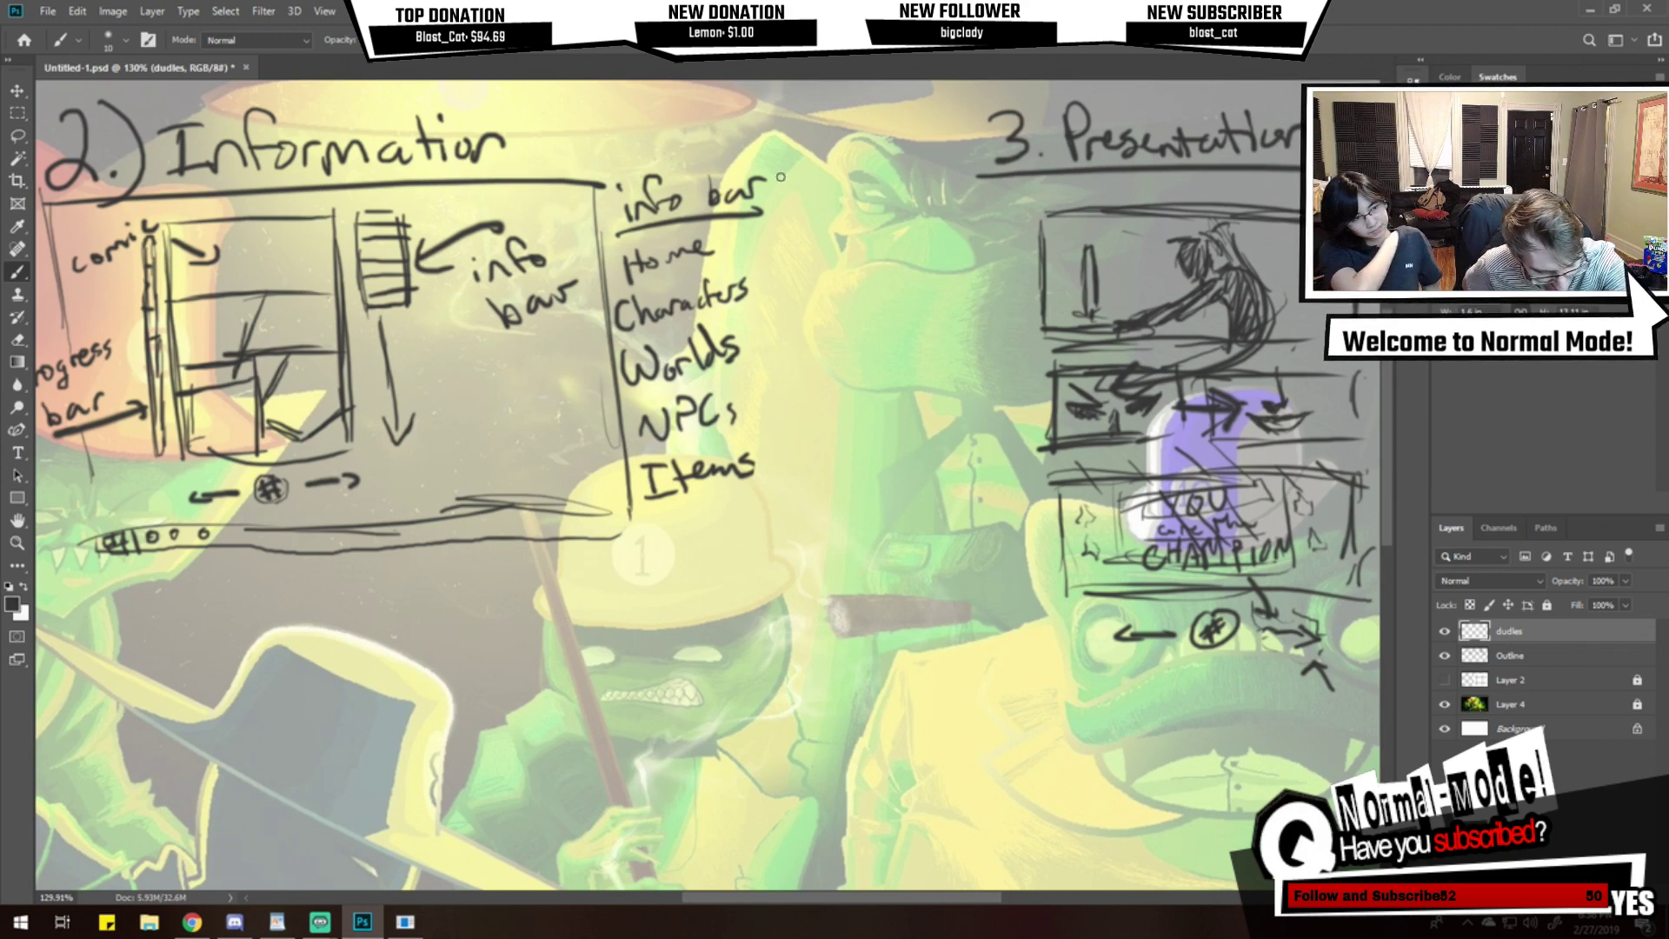
# - Start saving the document under Creative Cloud Files and create a new folder there named WEBCOMIC
pyautogui.click(48, 12)
pyautogui.click(95, 204)
pyautogui.click(234, 41)
pyautogui.rightClick(338, 324)
pyautogui.moveTo(458, 509)
pyautogui.click(571, 509)
pyautogui.write('WEBCOMIC')
pyautogui.press('Return')
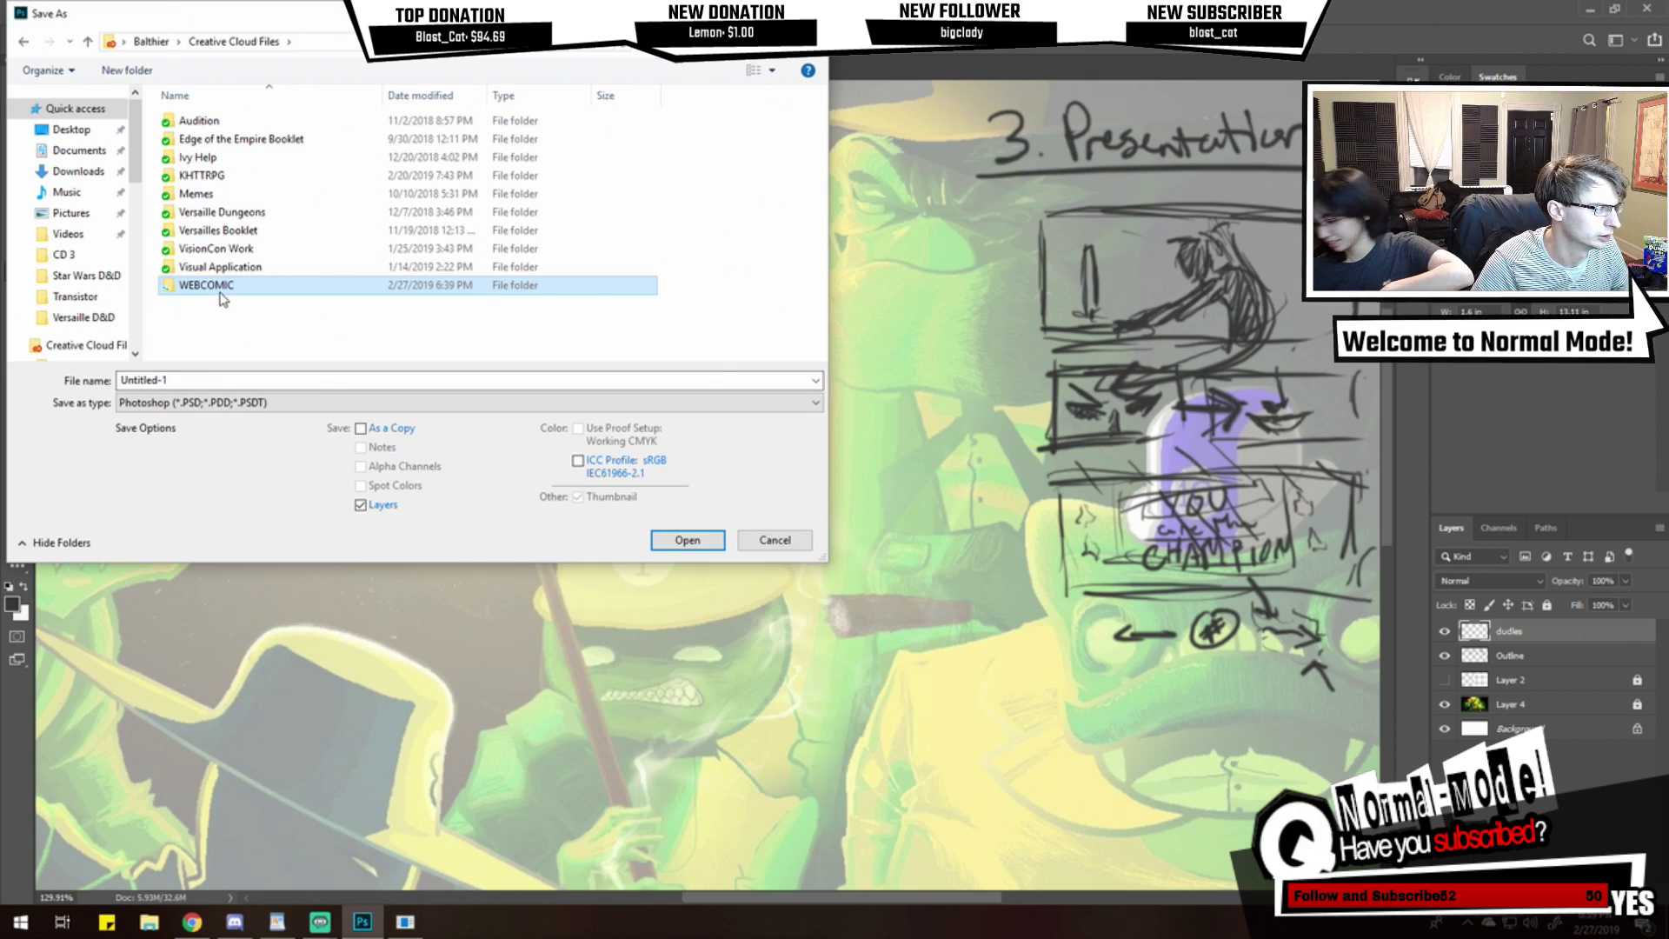
# - Save the document as a Photoshop file named "1. Outline" in the WEBCOMIC folder, and exit the program
pyautogui.doubleClick(217, 286)
pyautogui.write('1. Outline')
pyautogui.click(685, 542)
pyautogui.press('Return')
pyautogui.click(1645, 10)
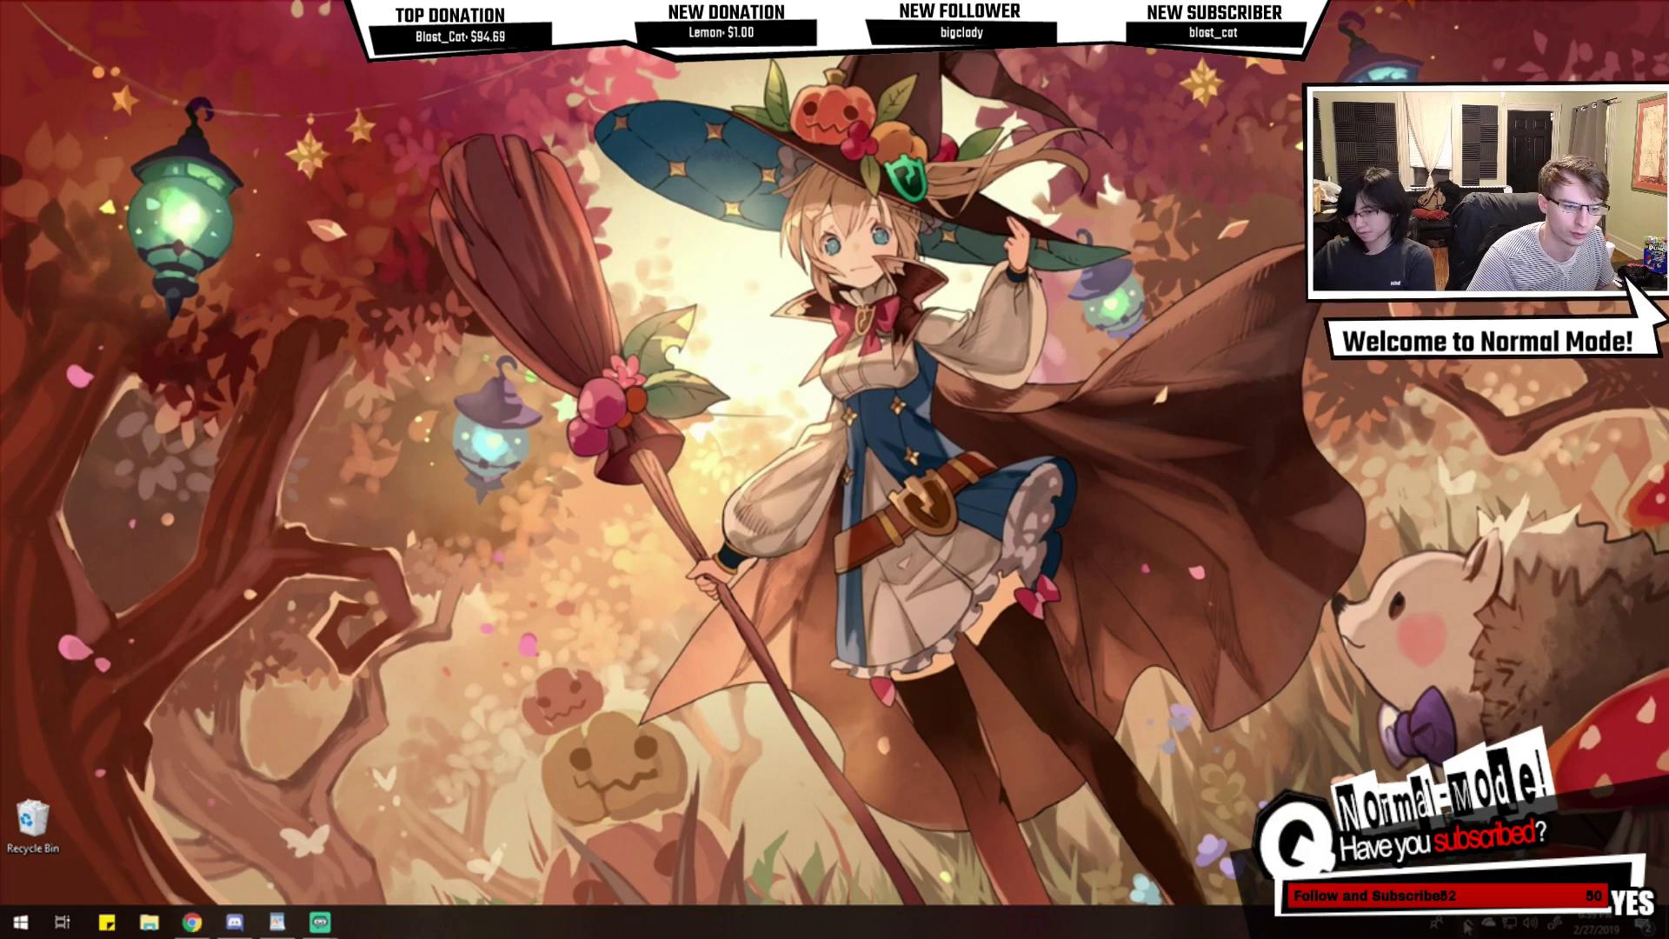
# - Find Origin among the installed applications and launch it
pyautogui.click(21, 922)
pyautogui.scroll(-1, 678, 664)
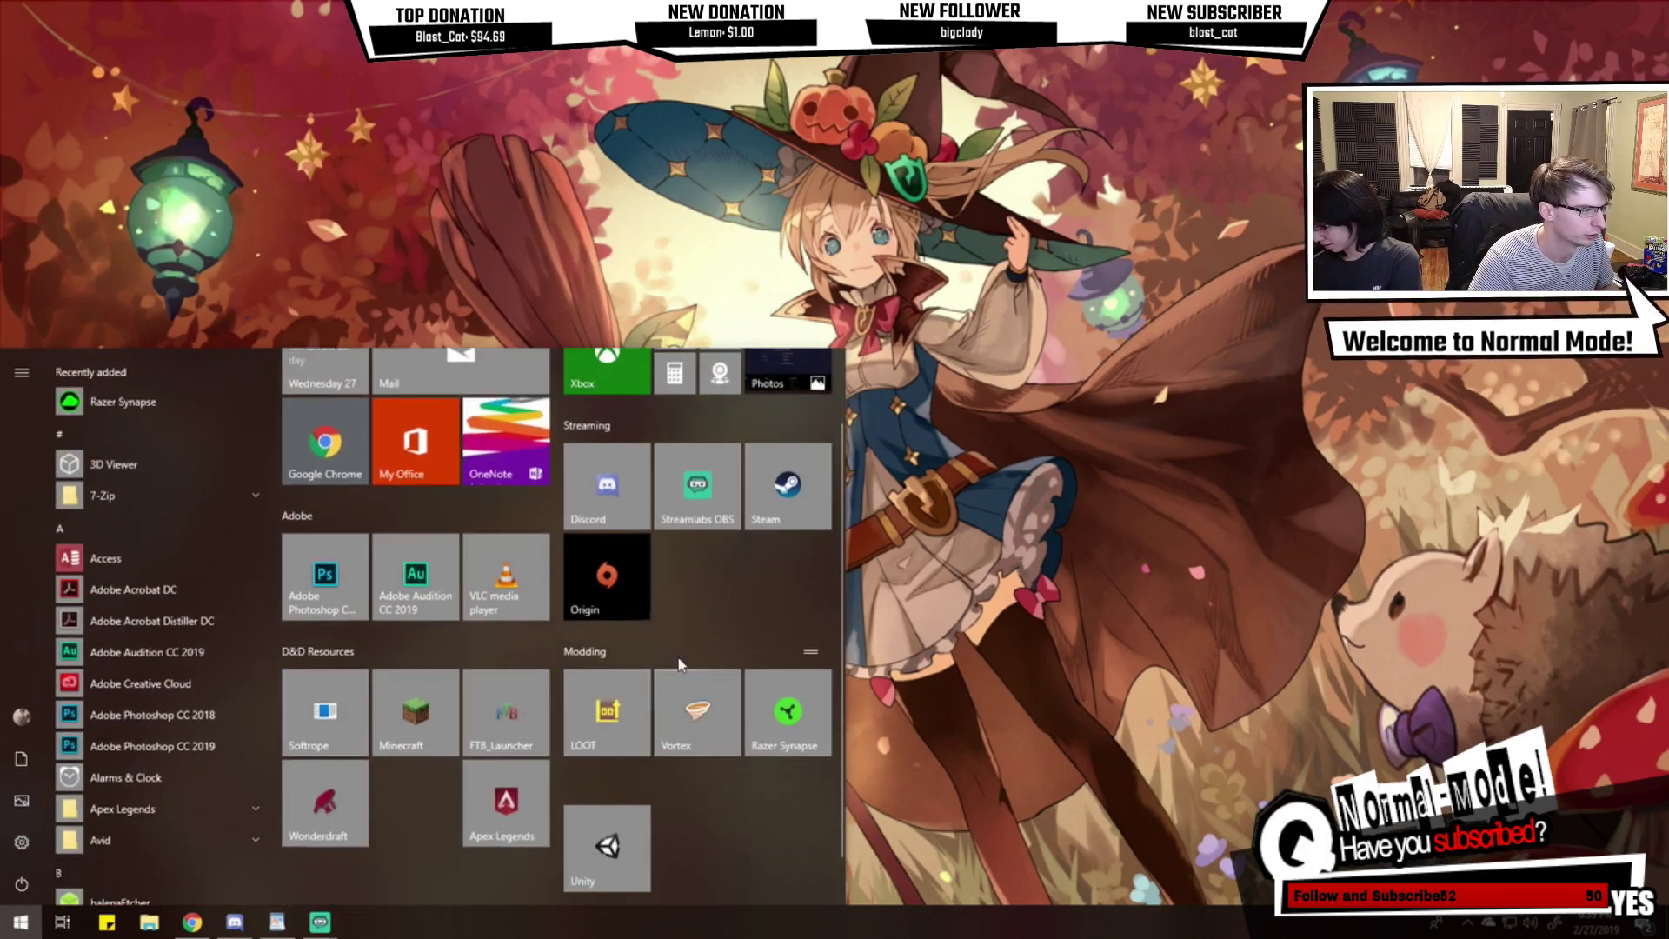
pyautogui.scroll(-2, 679, 663)
pyautogui.scroll(-6, 160, 567)
pyautogui.scroll(-10, 161, 572)
pyautogui.click(162, 860)
pyautogui.click(162, 852)
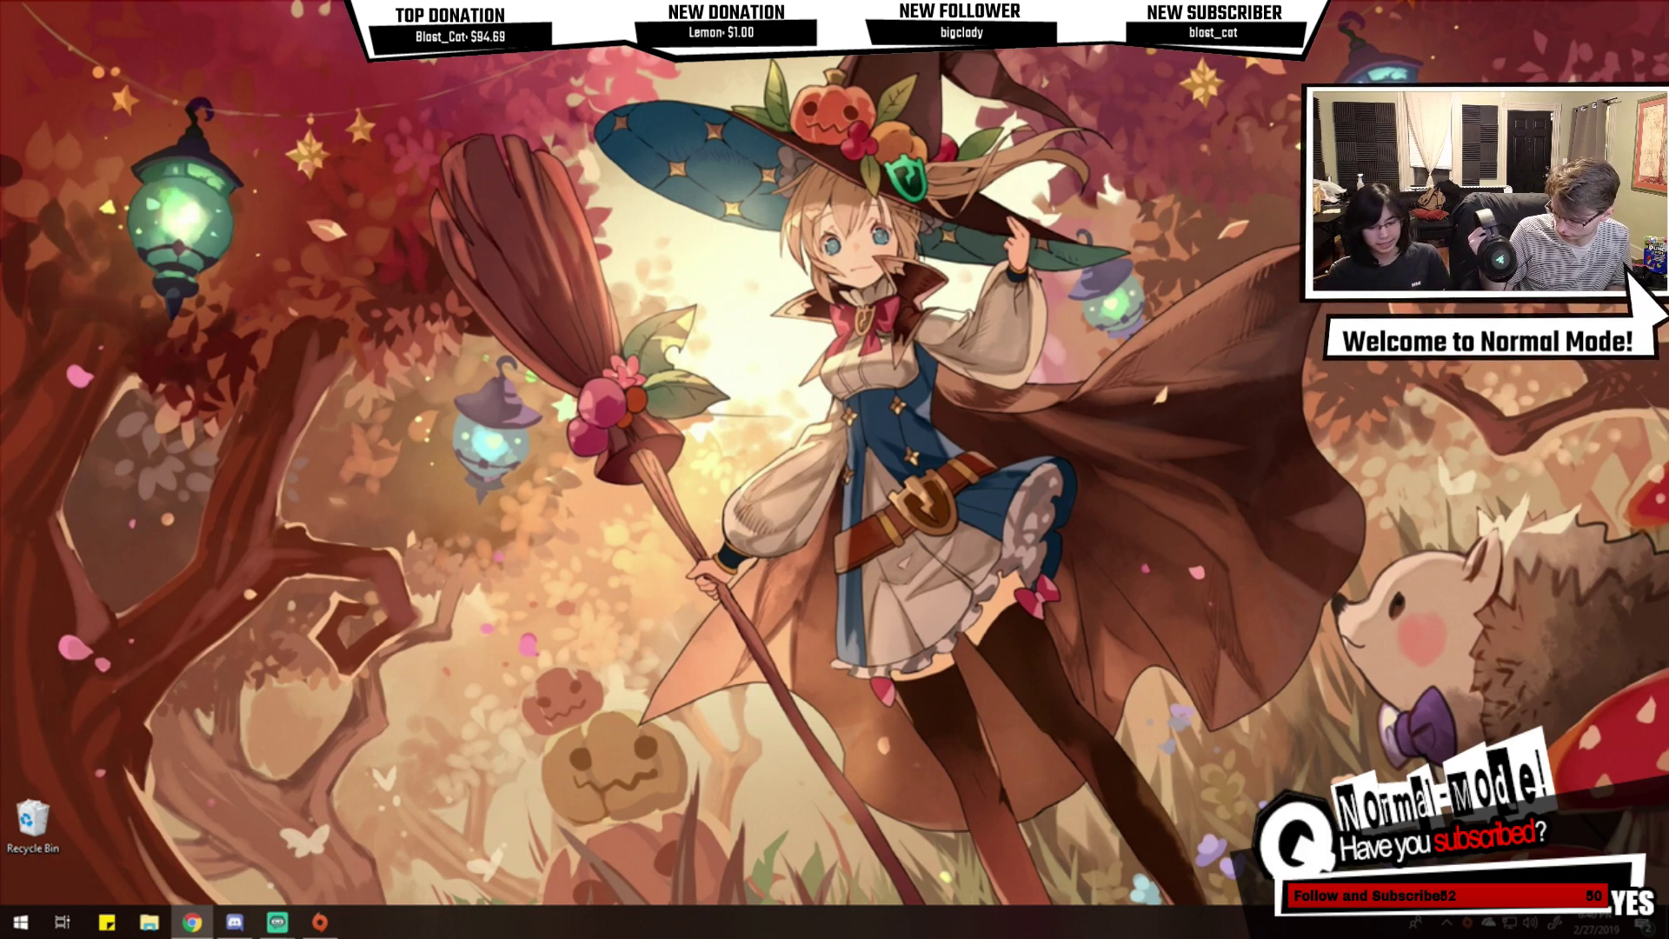